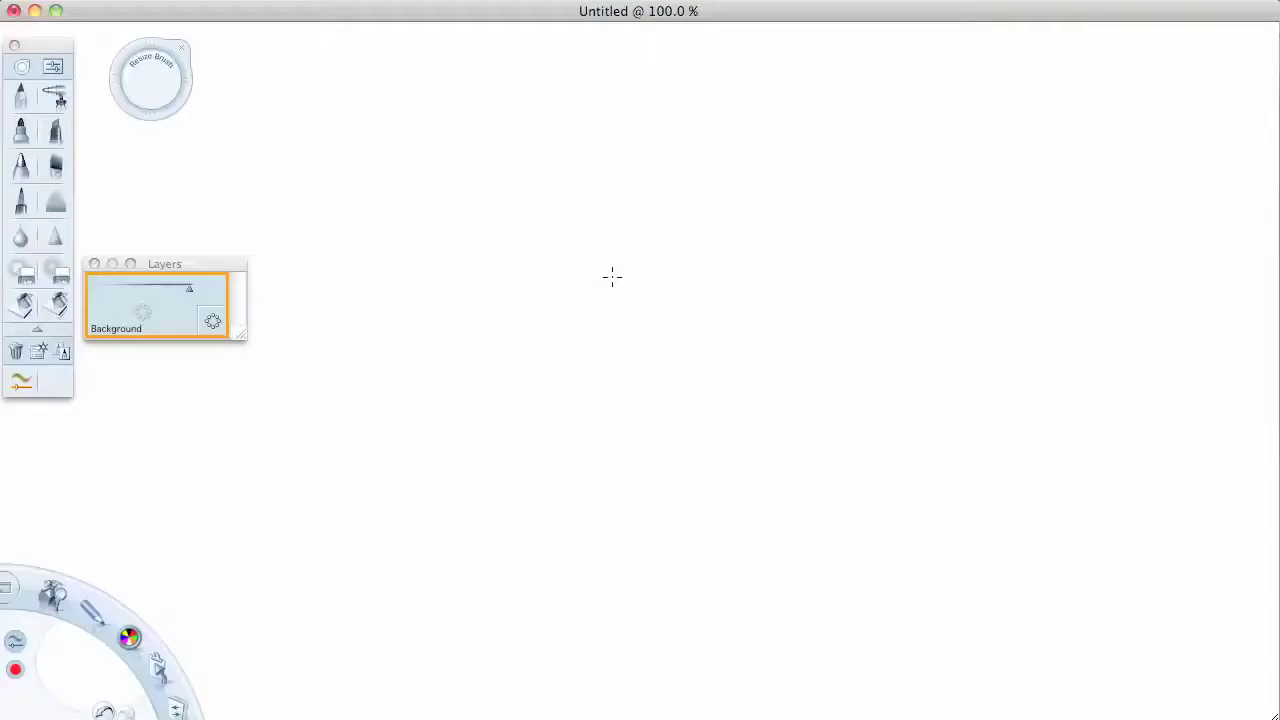
- Letter the red title 'HOW TO SKETCH CARS' across the top of the canvas
left_click_drag(420, 130, 420, 168)
left_click_drag(456, 130, 456, 168)
left_click_drag(412, 150, 460, 148)
left_click_drag(485, 135, 484, 136)
left_click_drag(515, 135, 558, 134)
mouse_move(720, 132)
left_mouse_down()
mouse_move(760, 154)
mouse_move(940, 164)
left_mouse_up()
left_click_drag(540, 194, 490, 214)
mouse_move(630, 188)
left_mouse_down()
mouse_move(660, 212)
mouse_move(790, 210)
mouse_move(855, 186)
left_mouse_up()
- Finish the title with 'FAST AND EASY' and circle it with a red ellipse
left_click_drag(455, 272, 500, 240)
left_click_drag(495, 272, 640, 254)
mouse_move(700, 246)
left_mouse_down()
mouse_move(665, 272)
mouse_move(750, 272)
left_mouse_up()
left_click_drag(790, 248, 770, 272)
left_click_drag(805, 240, 775, 292)
mouse_move(760, 70)
left_mouse_down()
mouse_move(1057, 266)
mouse_move(840, 76)
left_mouse_up()
- Start a new blank document and sketch long top, tilted right and lower-left ellipses
left_click(205, 5)
left_click(207, 12)
mouse_move(460, 72)
left_mouse_down()
mouse_move(877, 134)
mouse_move(930, 190)
left_mouse_up()
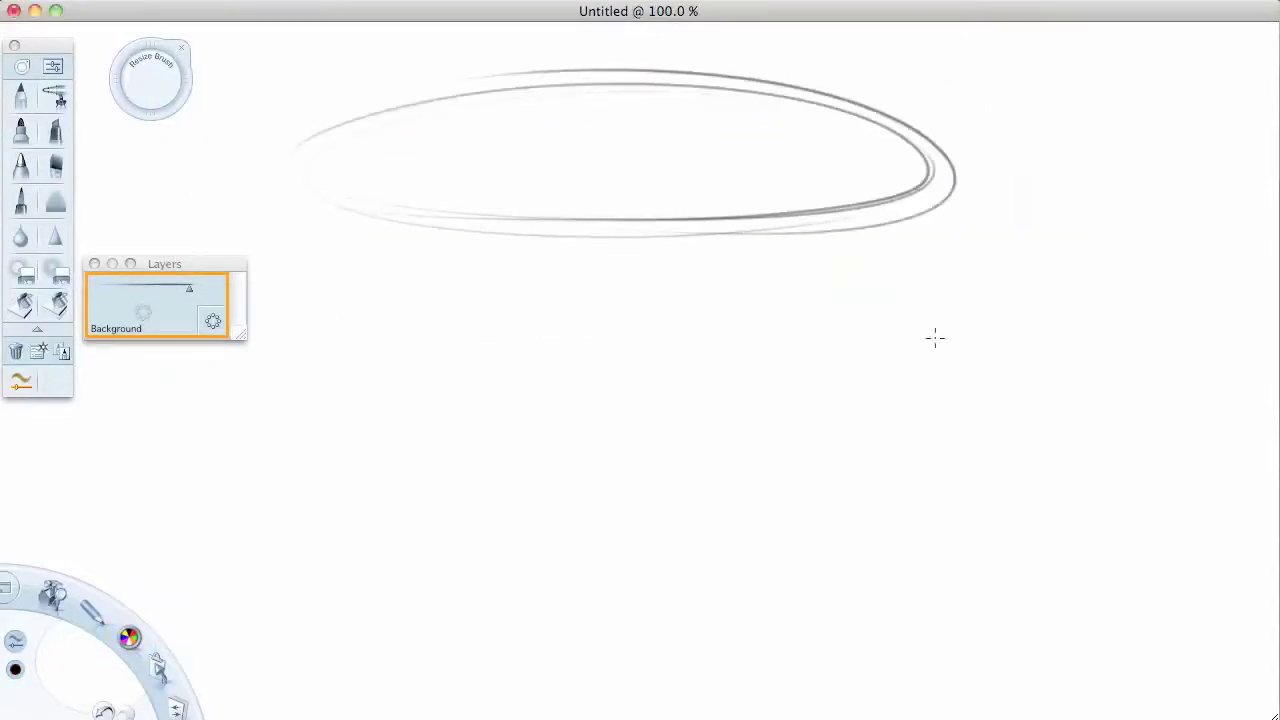
left_click_drag(677, 440, 590, 520)
mouse_move(277, 383)
left_mouse_down()
mouse_move(514, 460)
mouse_move(430, 590)
left_mouse_up()
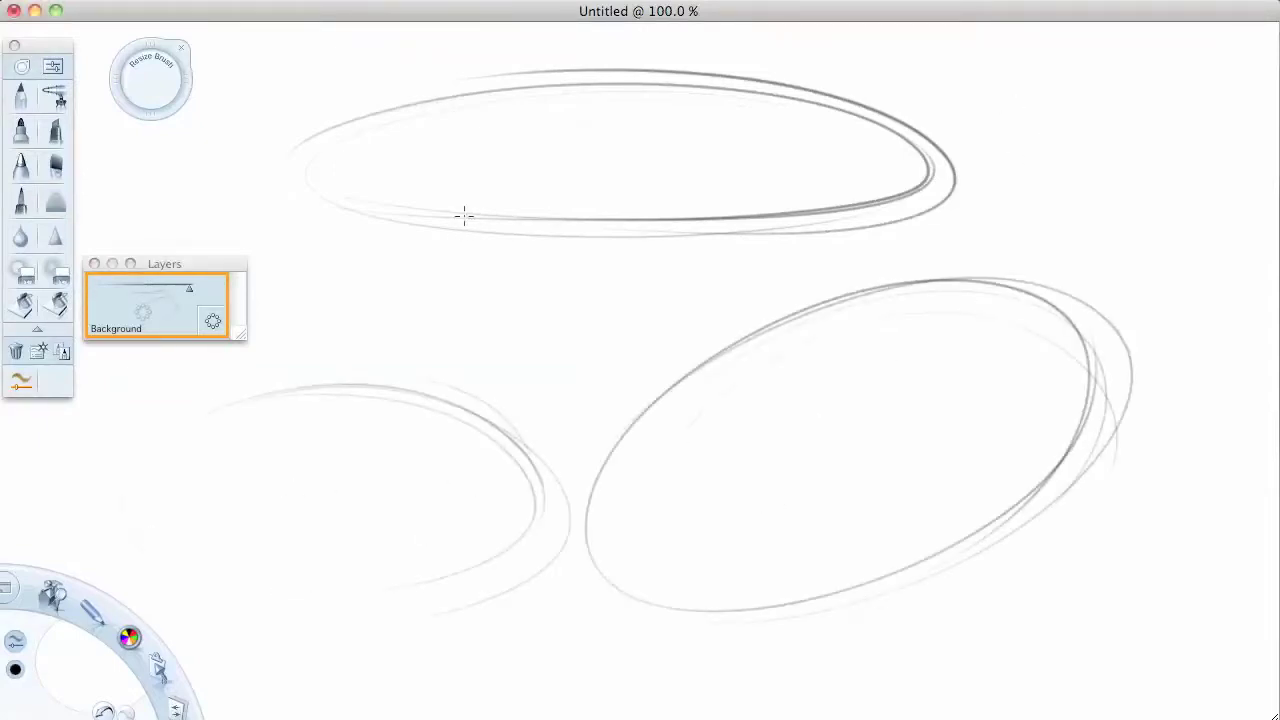
left_click_drag(306, 208, 370, 198)
- Draw wheel arches on the top, tilted right and lower-left ellipses
left_click_drag(626, 214, 755, 208)
left_click_drag(1072, 458, 1120, 440)
left_click_drag(816, 590, 922, 598)
left_click_drag(150, 545, 124, 548)
left_click_drag(248, 572, 296, 556)
left_click_drag(590, 542, 600, 472)
- Handwrite the note '1. ELLIPSES – WHEEL POSITIONS' at the top right
left_click(1003, 128)
mouse_move(978, 98)
left_mouse_down()
mouse_move(990, 132)
mouse_move(1046, 130)
left_mouse_up()
left_click_drag(1056, 104, 1072, 130)
mouse_move(1080, 104)
left_mouse_down()
mouse_move(1096, 130)
mouse_move(1124, 110)
left_mouse_up()
left_click_drag(1148, 106, 1132, 128)
left_click_drag(1172, 108, 1214, 128)
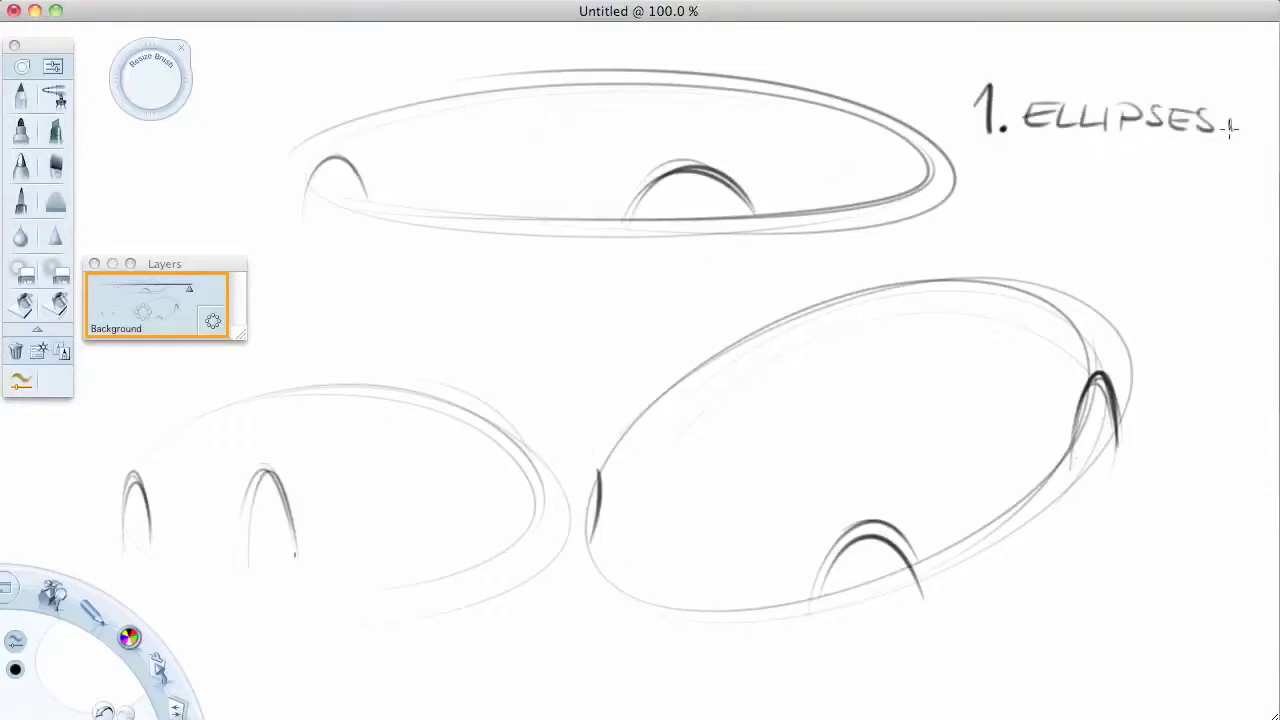
left_click_drag(1027, 155, 1188, 172)
mouse_move(1012, 186)
left_mouse_down()
mouse_move(1088, 210)
mouse_move(1198, 216)
left_mouse_up()
- Erase the handwritten step note with the eraser
left_click(22, 270)
left_click_drag(990, 120, 1200, 197)
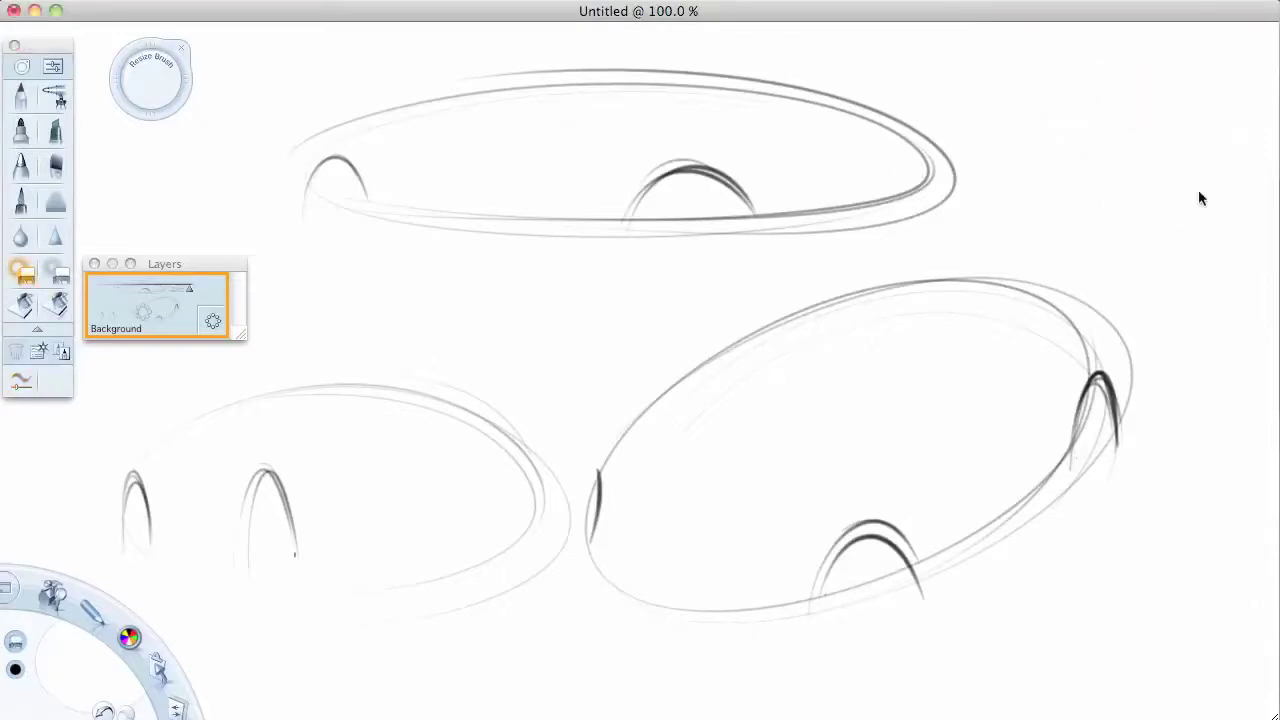
left_click(962, 154)
- Sketch the top car's front end, hood, roof arc, tail fin and window line
left_click_drag(342, 131, 289, 163)
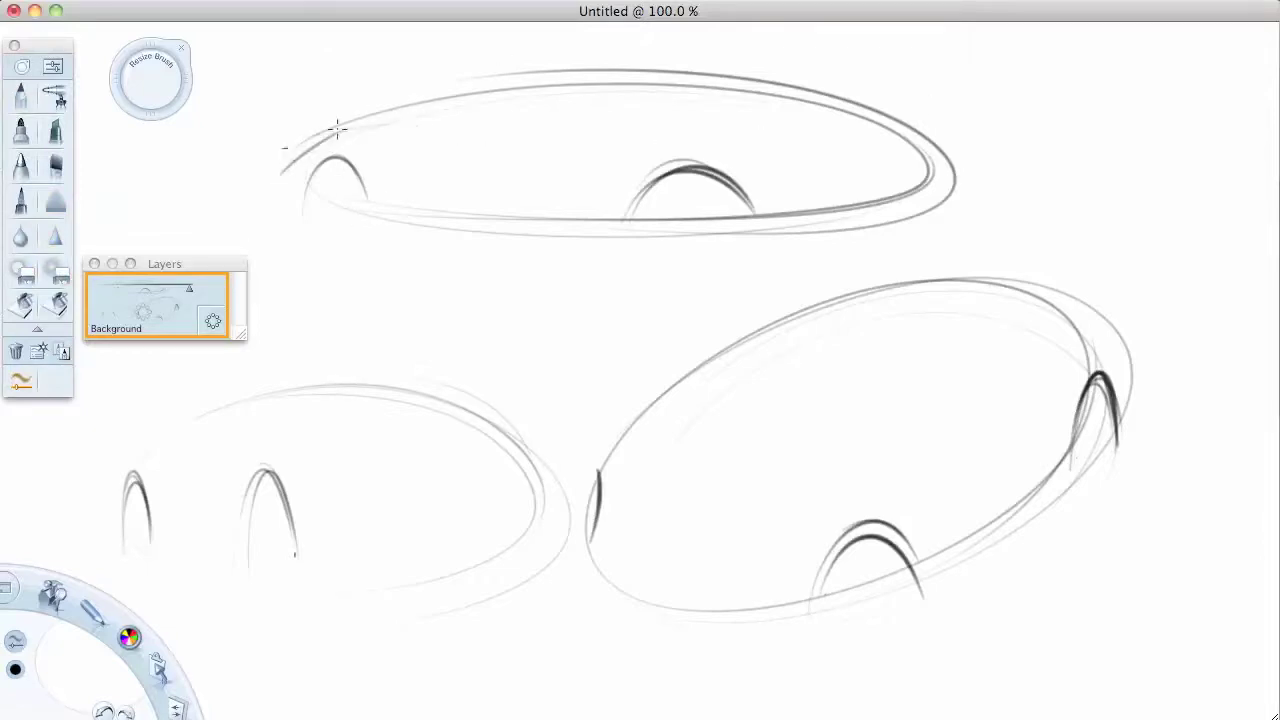
left_click_drag(338, 128, 555, 155)
left_click_drag(468, 108, 918, 104)
mouse_move(662, 63)
left_mouse_down()
mouse_move(931, 114)
mouse_move(960, 170)
mouse_move(920, 207)
left_mouse_up()
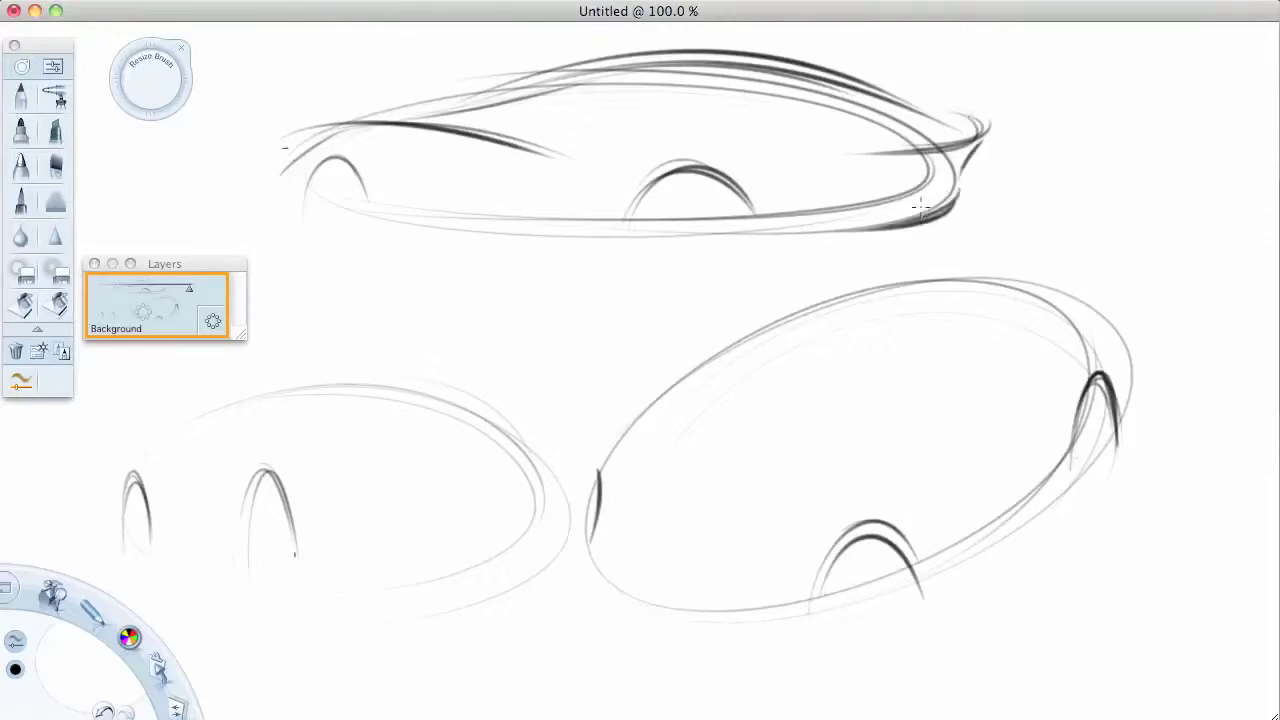
mouse_move(470, 108)
left_mouse_down()
mouse_move(640, 72)
mouse_move(788, 78)
mouse_move(530, 135)
left_mouse_up()
key("super+z")
mouse_move(750, 116)
left_mouse_down()
mouse_move(490, 132)
mouse_move(773, 139)
left_mouse_up()
mouse_move(472, 95)
left_mouse_down()
mouse_move(340, 122)
mouse_move(300, 172)
left_mouse_up()
key("super+z")
mouse_move(330, 132)
left_mouse_down()
mouse_move(500, 100)
mouse_move(812, 110)
left_mouse_up()
key("super+z")
mouse_move(510, 112)
left_mouse_down()
mouse_move(810, 122)
mouse_move(690, 126)
left_mouse_up()
- Add the top car's beltline, rocker line, front shadow, stronger roofline and rear arch
left_click_drag(362, 181, 640, 183)
left_click_drag(377, 214, 614, 240)
left_click_drag(409, 246, 800, 240)
key("super+z")
left_click_drag(370, 228, 870, 236)
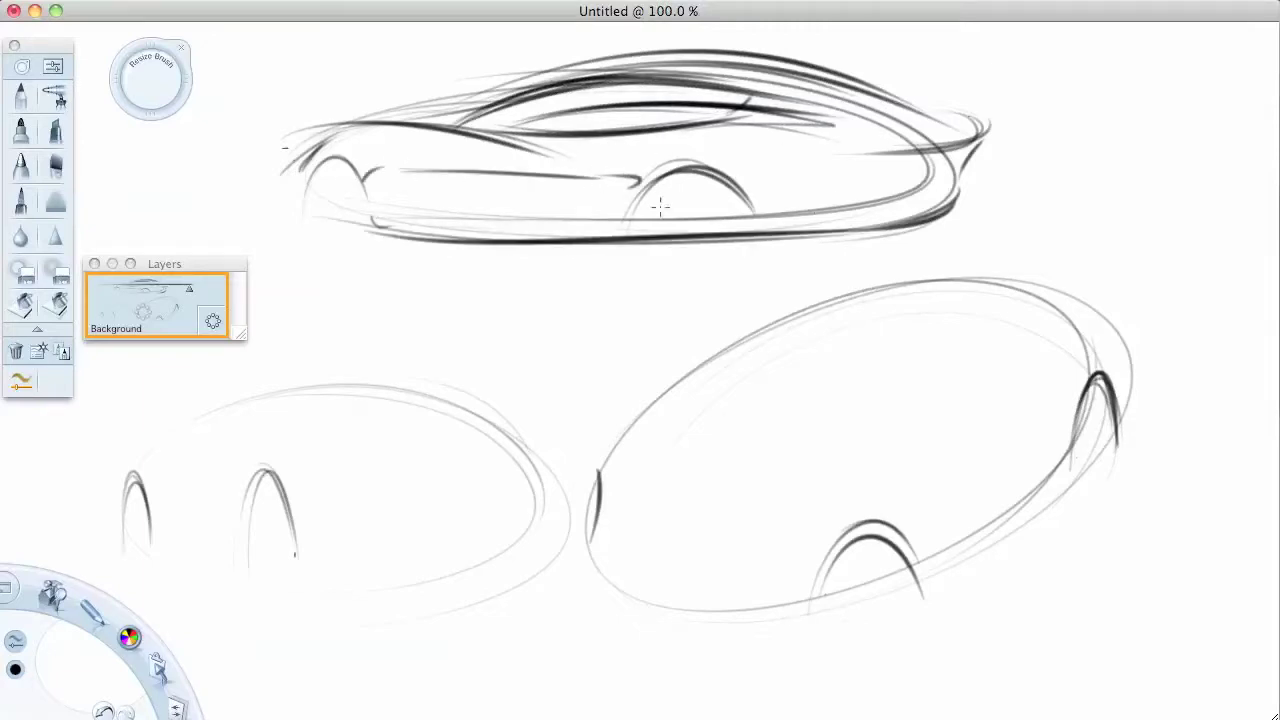
left_click_drag(422, 226, 600, 232)
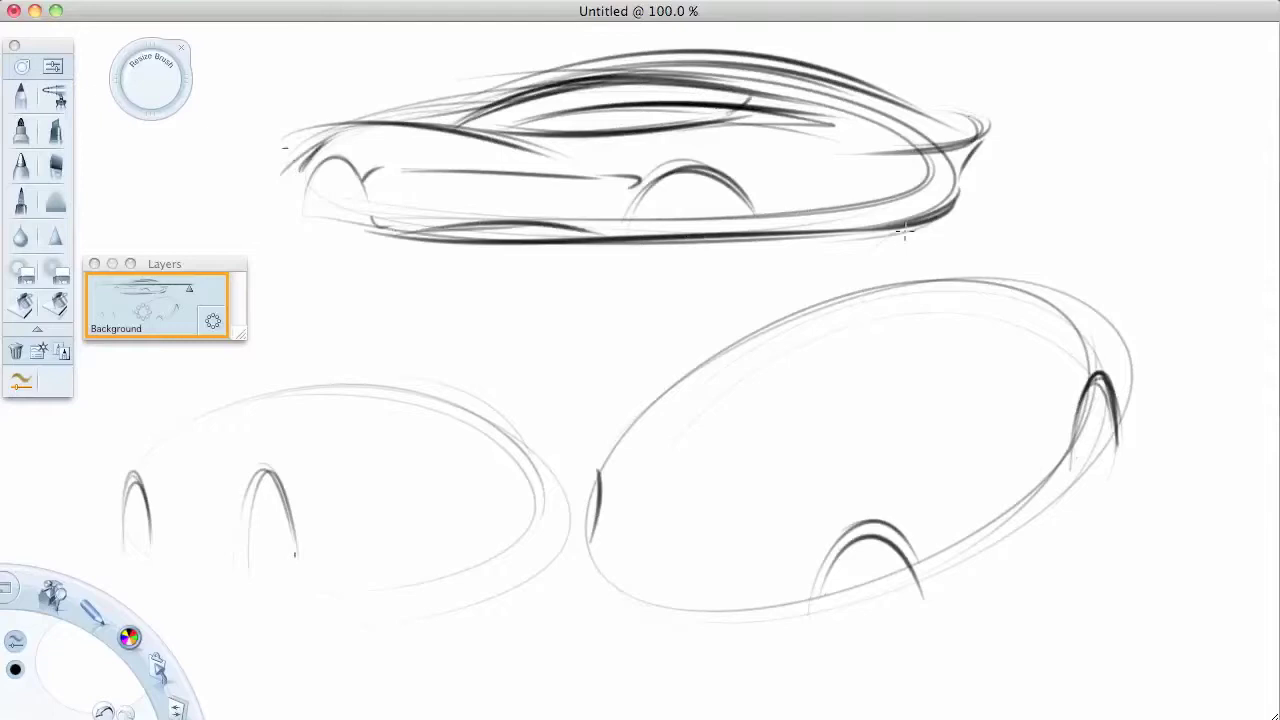
left_click_drag(903, 231, 746, 270)
left_click_drag(478, 128, 806, 72)
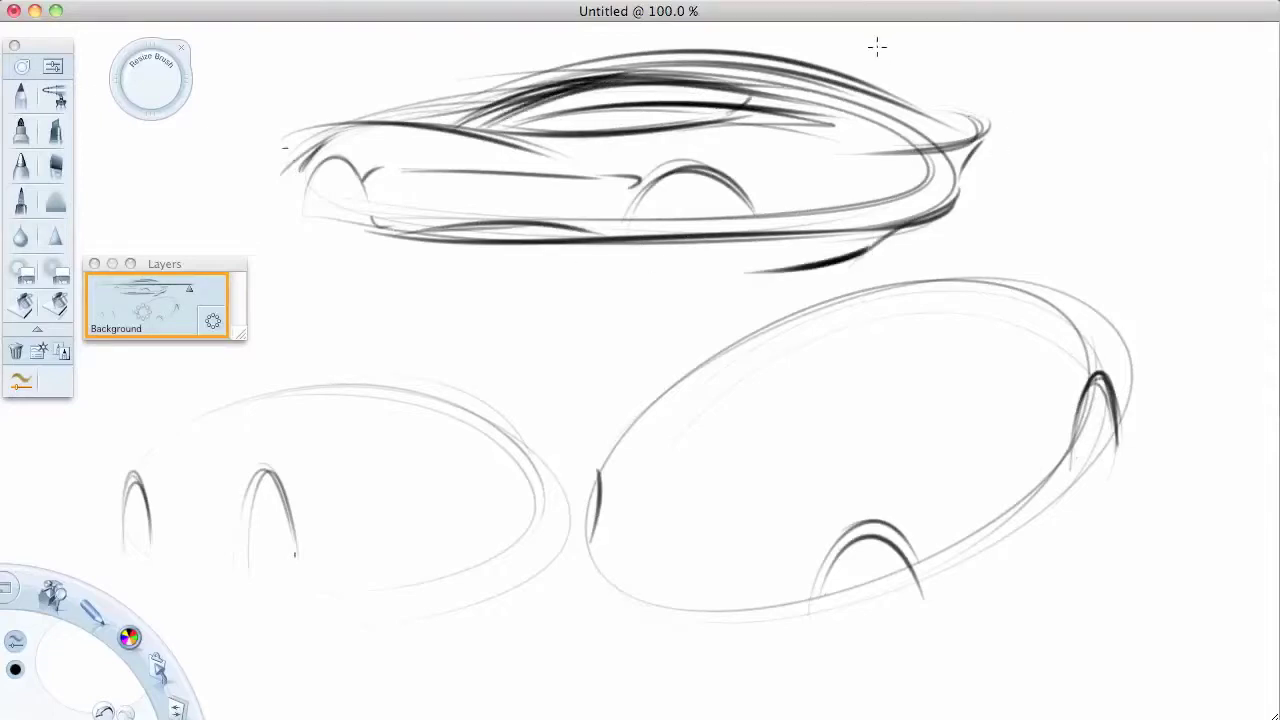
mouse_move(758, 190)
left_mouse_down()
mouse_move(866, 169)
mouse_move(761, 245)
left_mouse_up()
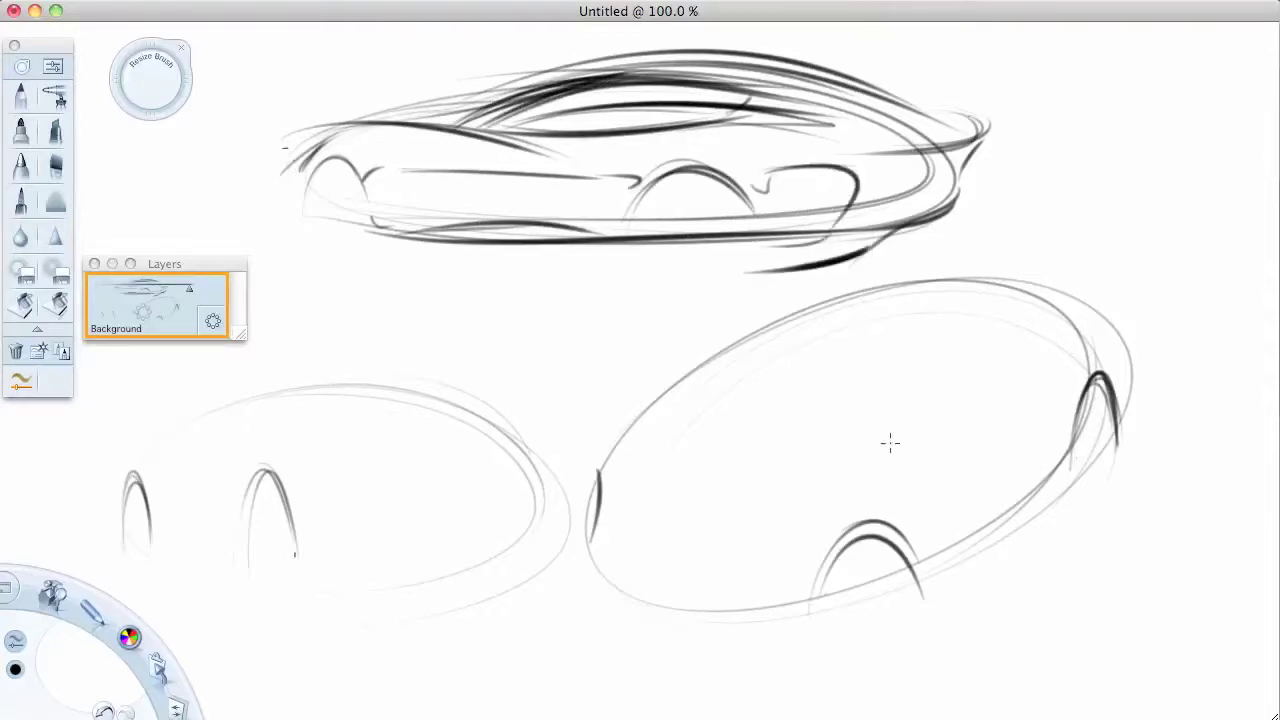
- Sketch construction lines and the roof arc over the tilted right ellipse
left_click_drag(590, 558, 808, 632)
mouse_move(618, 610)
left_mouse_down()
mouse_move(651, 520)
mouse_move(930, 268)
left_mouse_up()
left_click_drag(802, 340, 1050, 246)
left_click_drag(904, 298, 1136, 312)
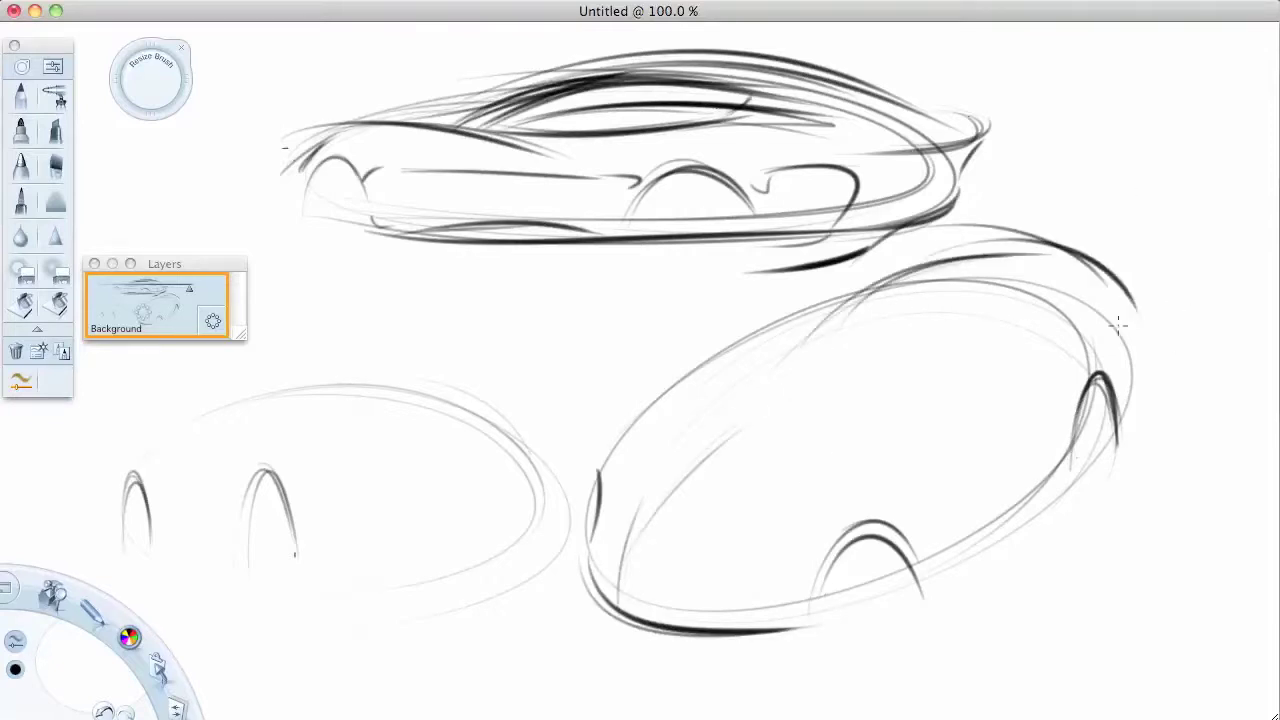
left_click_drag(984, 254, 1102, 322)
left_click_drag(900, 378, 1110, 292)
left_click_drag(714, 314, 936, 396)
left_click_drag(572, 538, 1068, 254)
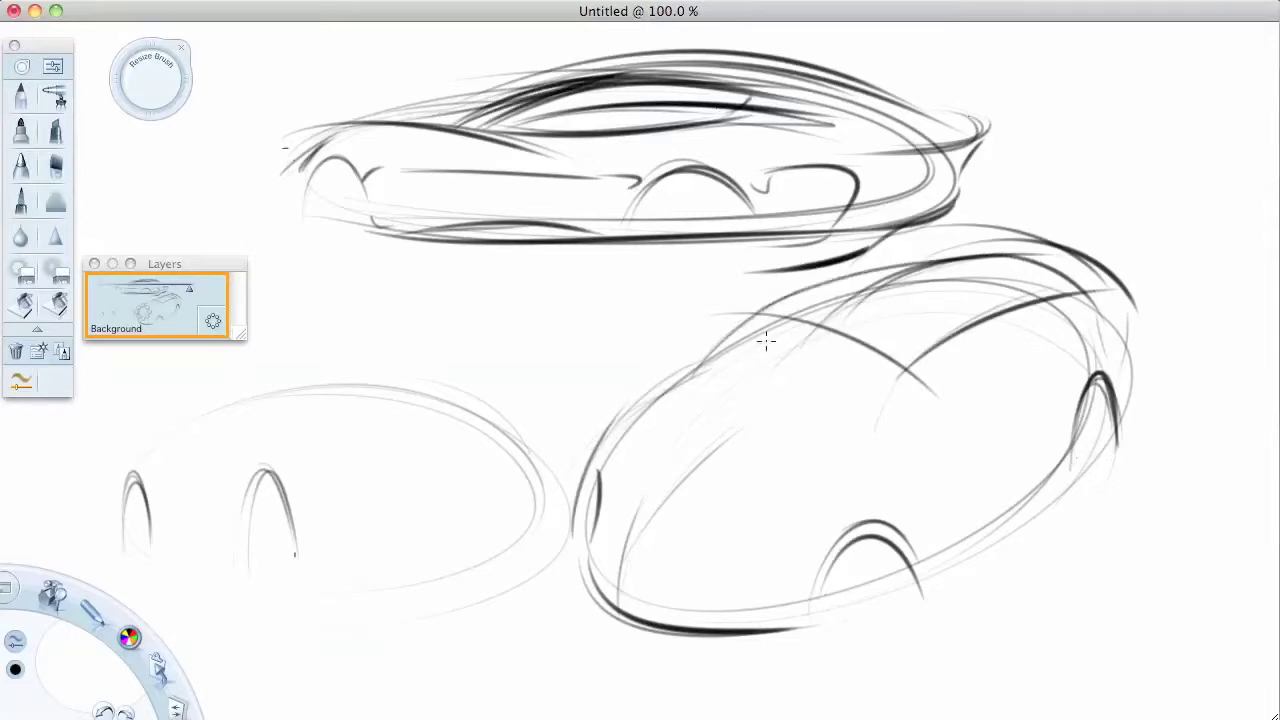
- Draw the right car's windshield base, A-pillars, front line and door line
left_click_drag(690, 380, 878, 436)
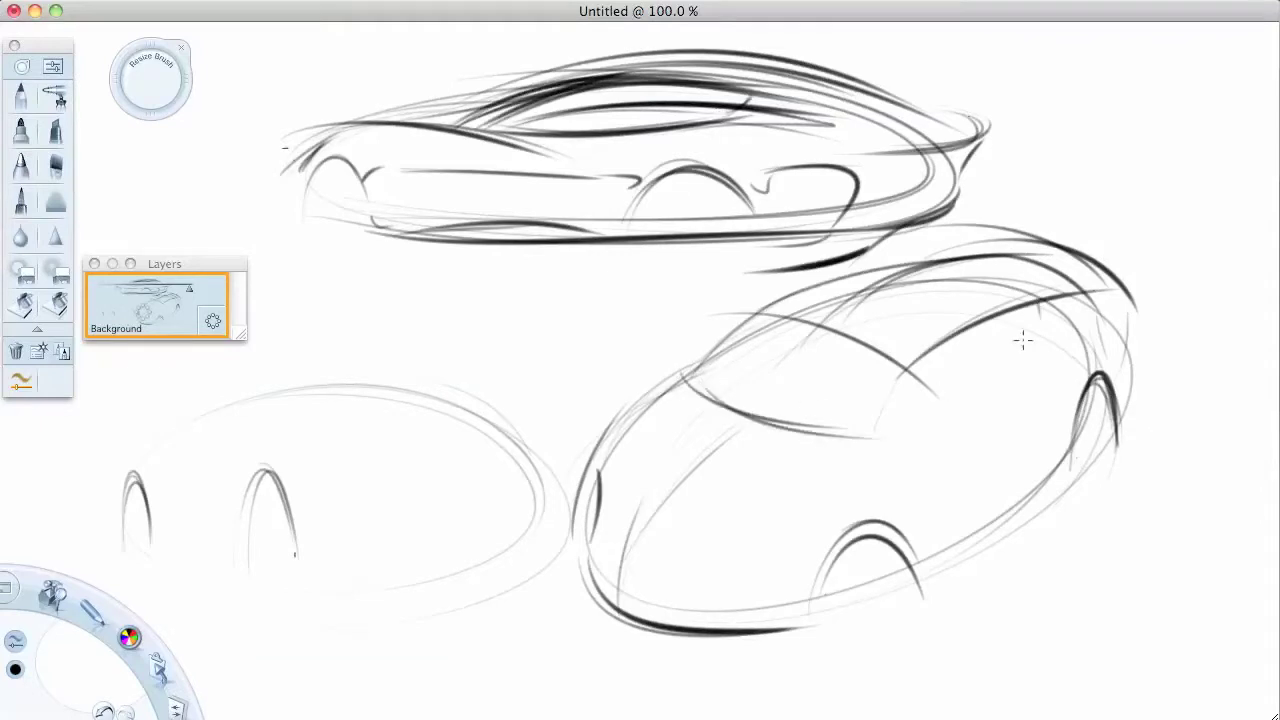
left_click_drag(1014, 328, 906, 476)
left_click_drag(1020, 410, 931, 505)
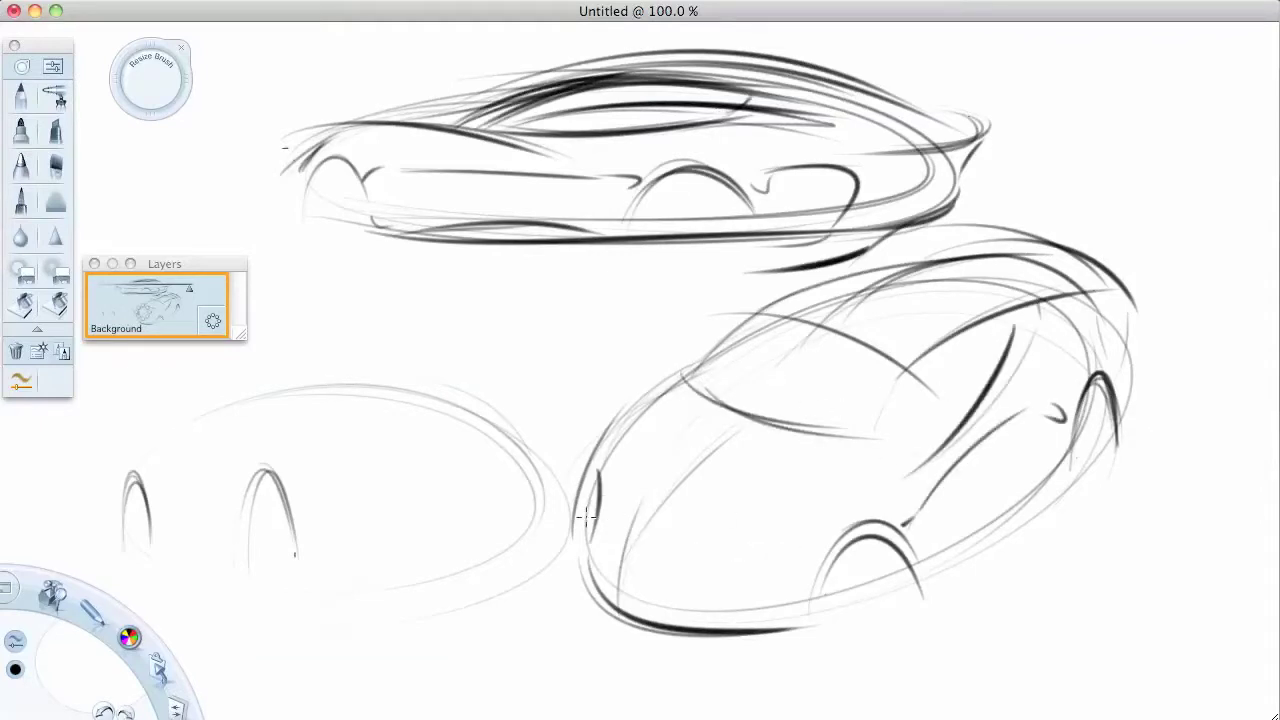
mouse_move(600, 516)
left_mouse_down()
mouse_move(747, 552)
mouse_move(822, 642)
left_mouse_up()
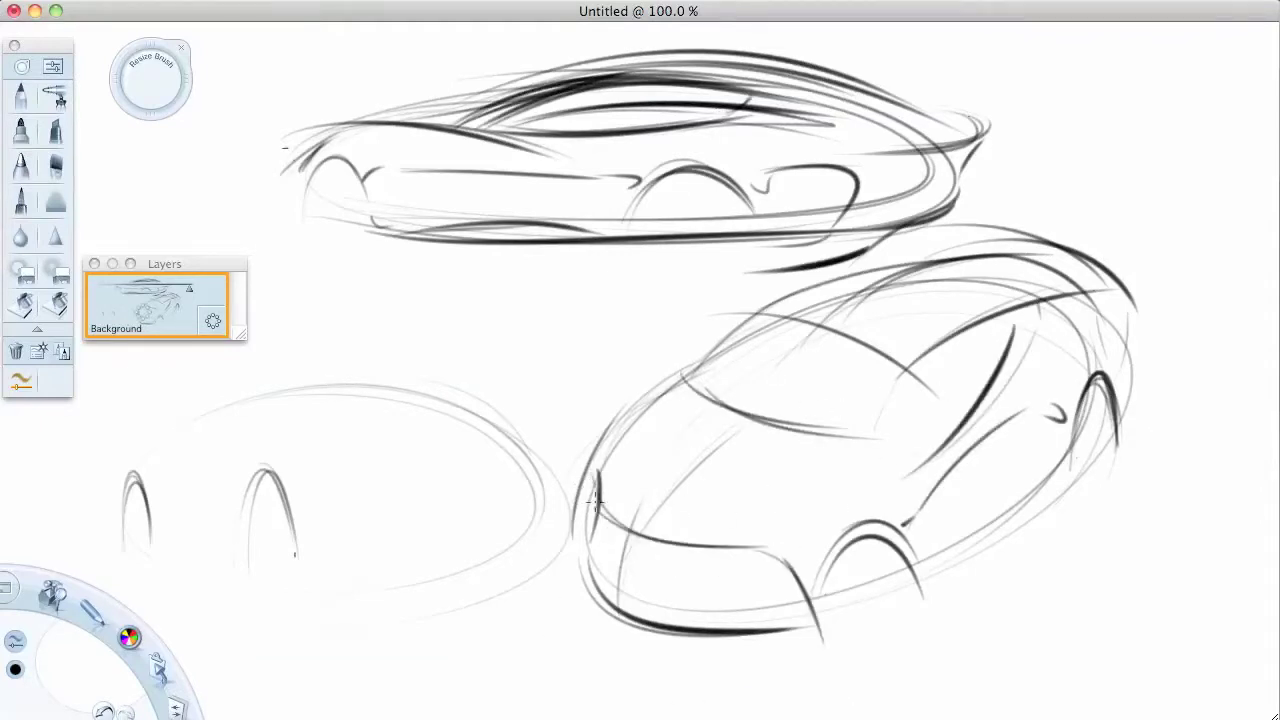
left_click_drag(700, 380, 878, 438)
left_click_drag(776, 304, 700, 382)
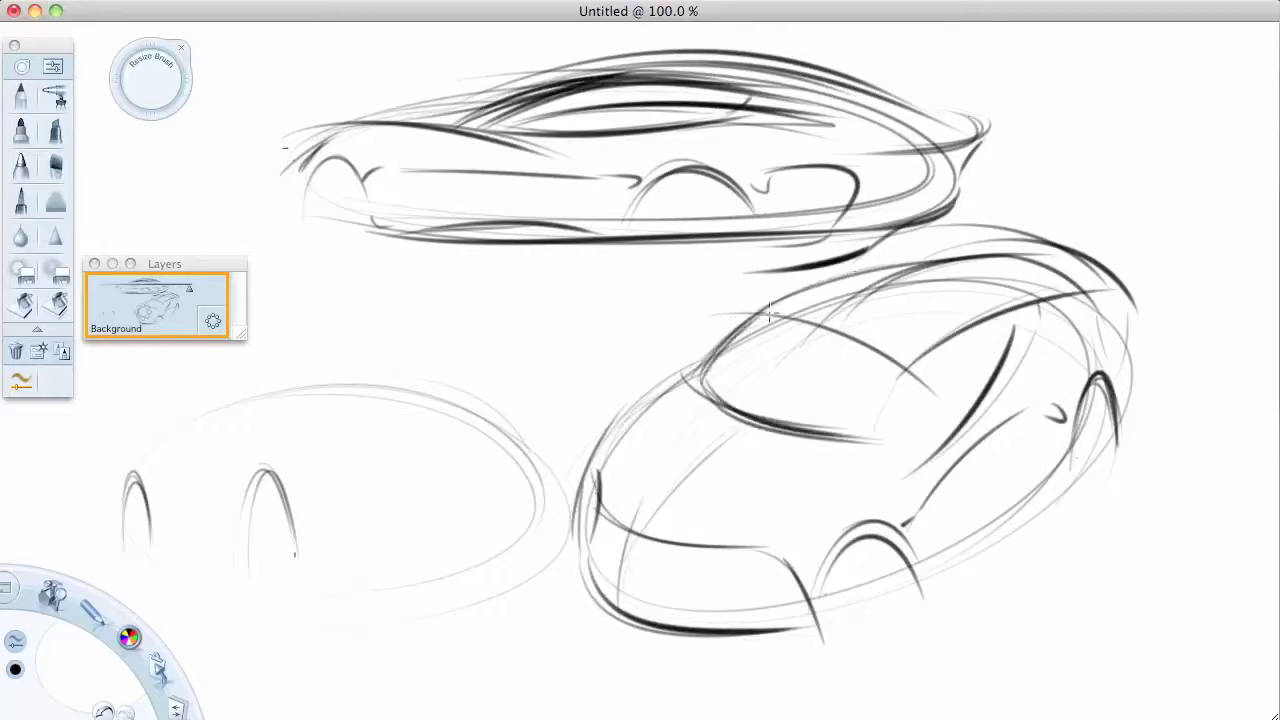
left_click_drag(1035, 330, 903, 449)
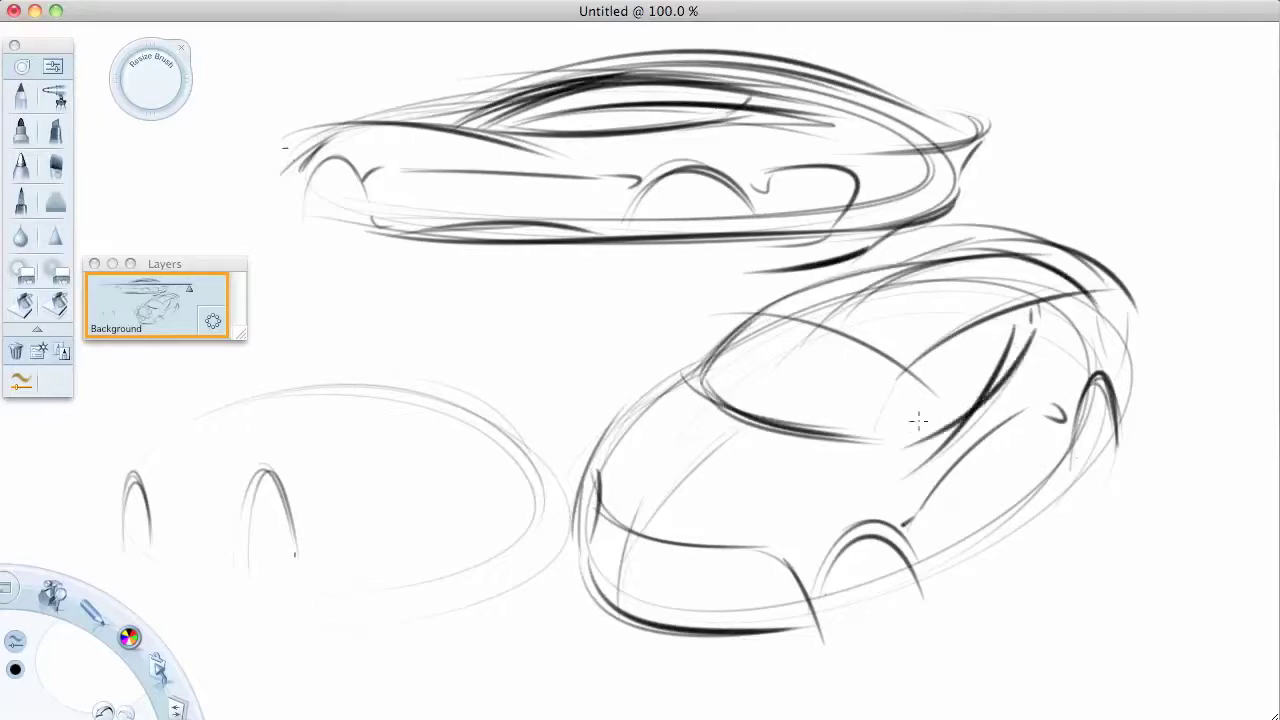
left_click_drag(1000, 406, 912, 428)
left_click_drag(1058, 345, 1064, 440)
mouse_move(940, 482)
left_mouse_down()
mouse_move(942, 548)
mouse_move(1060, 466)
left_mouse_up()
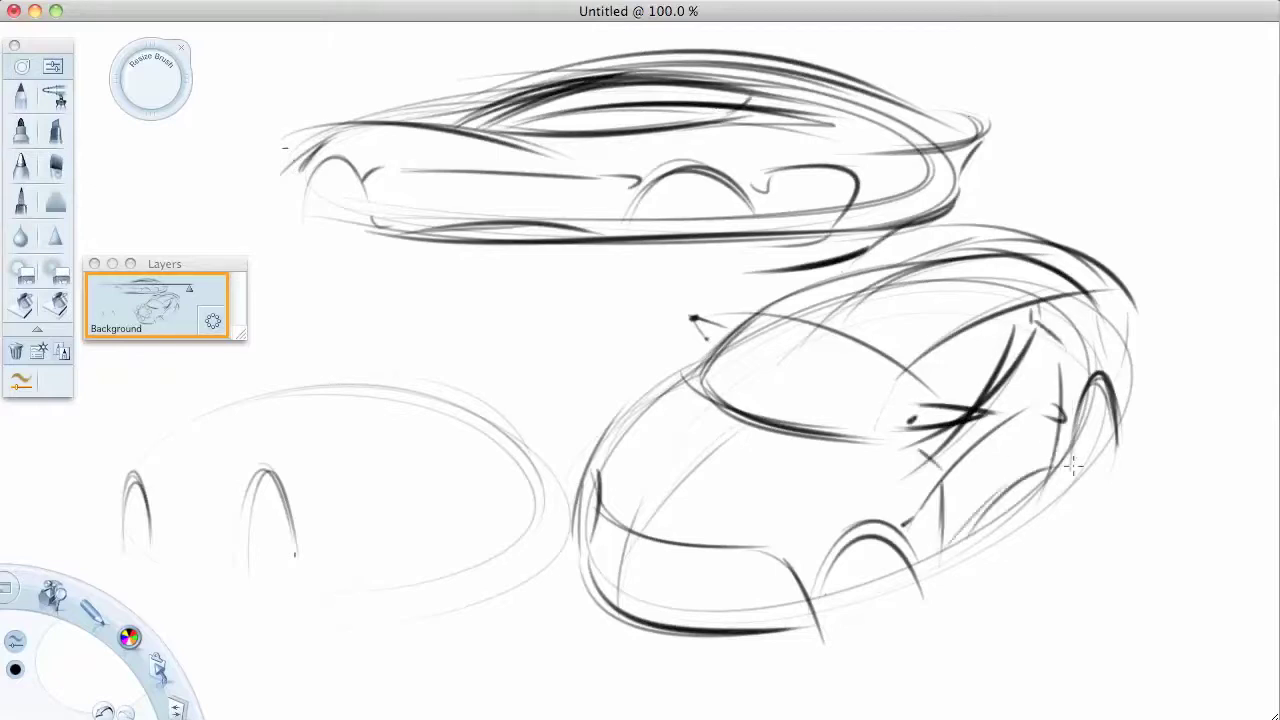
- Shape the right car's front curve and hood edge, then begin the lower-left car's arch curve
mouse_move(862, 468)
left_mouse_down()
mouse_move(722, 606)
mouse_move(742, 624)
left_mouse_up()
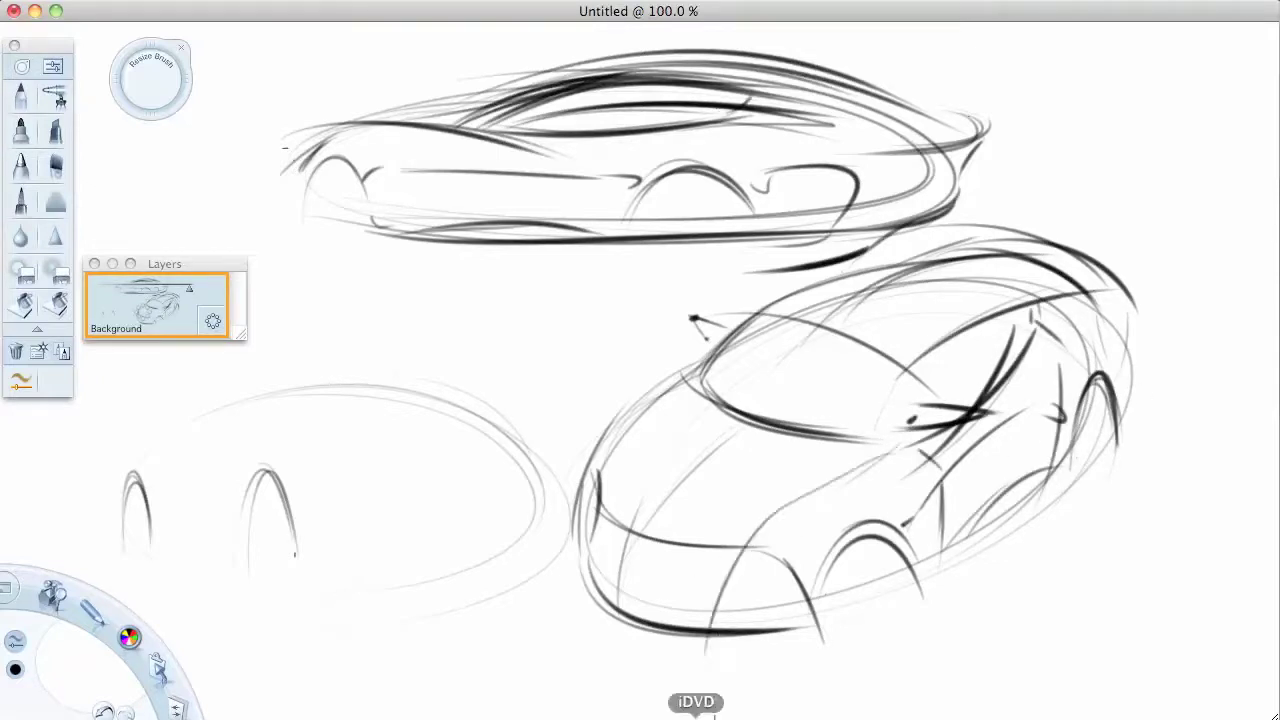
left_click_drag(700, 376, 578, 510)
left_click_drag(698, 376, 582, 540)
left_click_drag(797, 337, 750, 410)
left_click_drag(960, 440, 1037, 459)
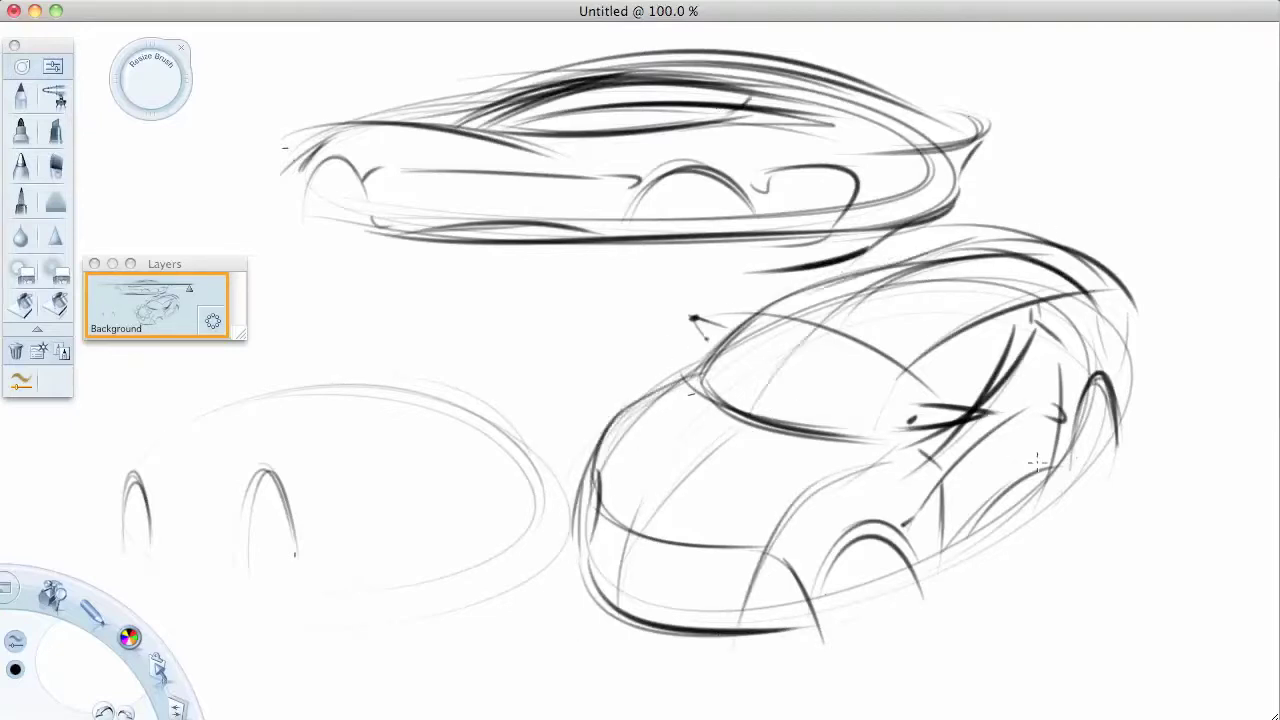
left_click_drag(126, 470, 248, 460)
- Draw the lower-left car's arch curve, roofline arc, bottom line and window arc
key("ctrl+z")
left_click_drag(128, 466, 270, 464)
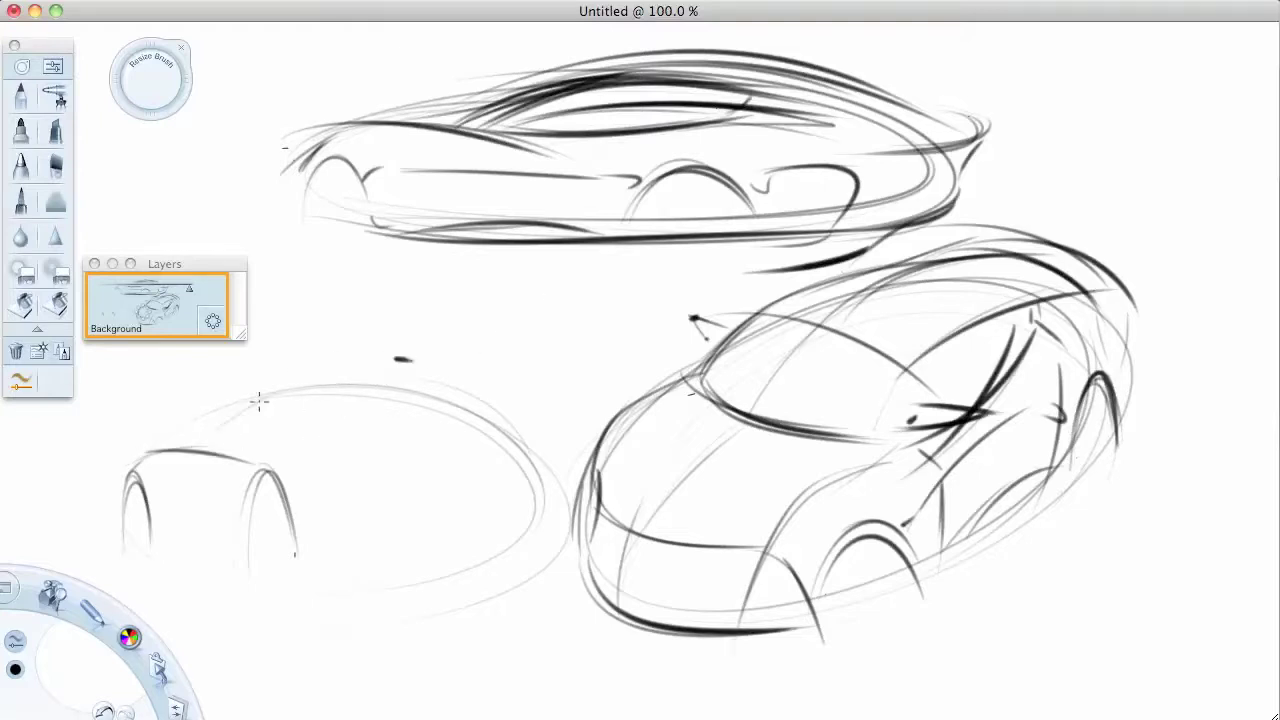
left_click_drag(301, 383, 594, 404)
key("ctrl+z")
left_click_drag(242, 383, 576, 394)
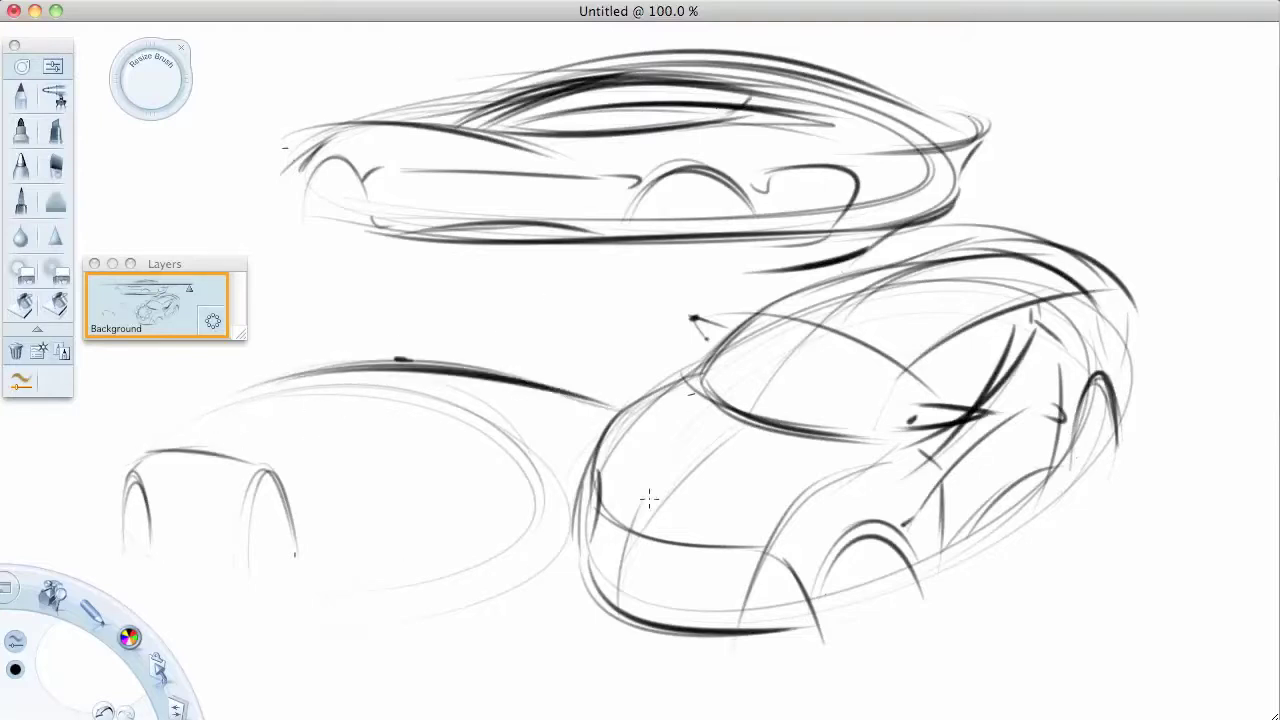
left_click_drag(357, 581, 630, 572)
mouse_move(226, 430)
left_mouse_down()
mouse_move(343, 386)
mouse_move(390, 425)
left_mouse_up()
mouse_move(385, 426)
left_mouse_down()
mouse_move(228, 440)
mouse_move(137, 413)
left_mouse_up()
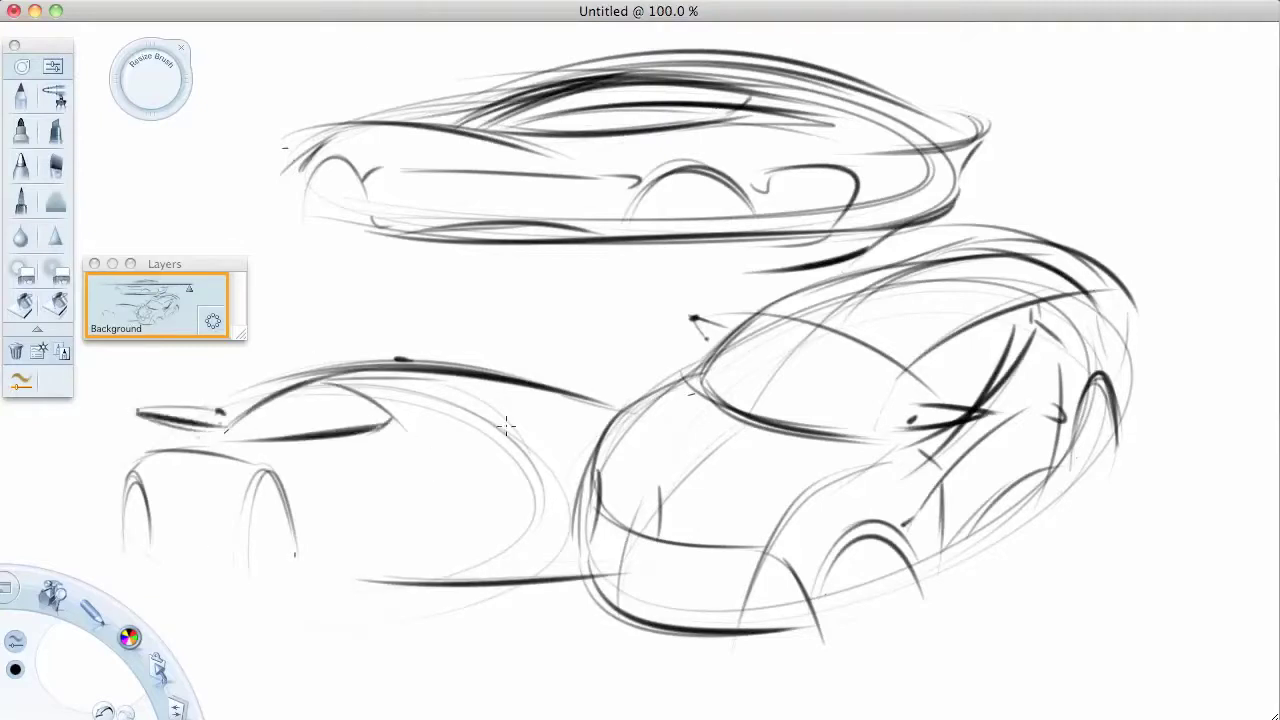
- Add the rear wheel mark, a heavy middle body curve and the U-shaped front curve
left_click_drag(285, 483, 312, 489)
left_click_drag(448, 463, 352, 467)
mouse_move(632, 410)
left_mouse_down()
mouse_move(471, 423)
mouse_move(682, 452)
left_mouse_up()
key("ctrl+z")
left_click_drag(400, 447, 700, 440)
left_click_drag(613, 417, 576, 590)
left_click_drag(390, 453, 470, 450)
key("ctrl+z")
left_click_drag(392, 448, 470, 450)
- Draw the lower-left car's long side line, front marks and hood line
left_click_drag(428, 402, 615, 415)
mouse_move(338, 372)
left_mouse_down()
mouse_move(468, 406)
mouse_move(552, 408)
mouse_move(340, 414)
left_mouse_up()
left_click_drag(222, 440, 356, 402)
left_click(125, 713)
mouse_move(224, 441)
left_mouse_down()
mouse_move(338, 419)
mouse_move(275, 447)
left_mouse_up()
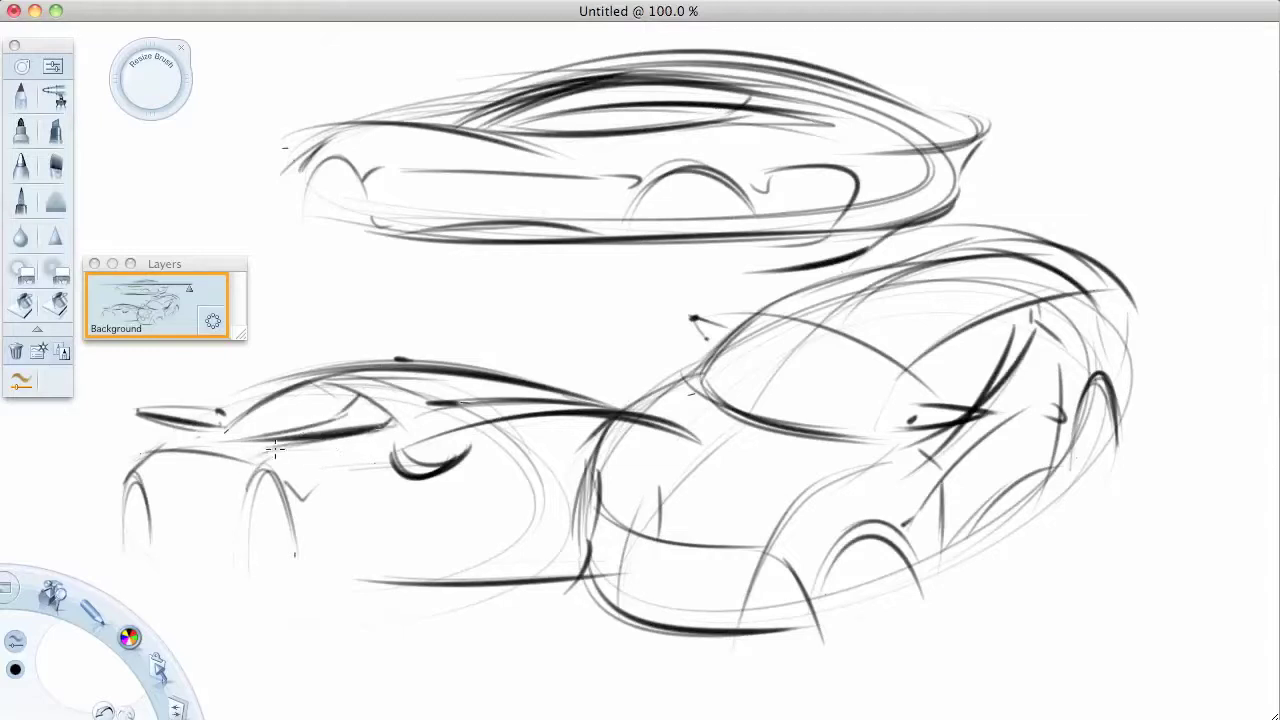
left_click_drag(500, 451, 684, 449)
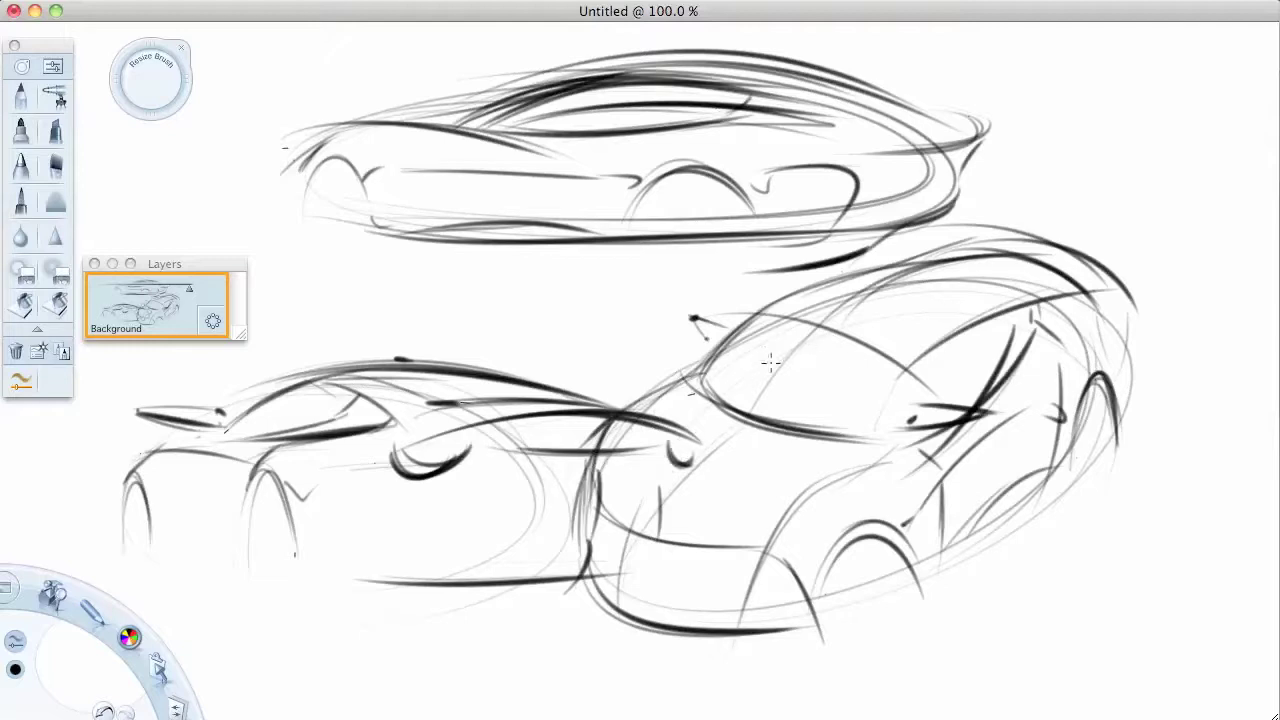
- On a new layer, handwrite '2. DESIGN YOUR INITIAL ELLIPSE' at the top right
left_click_drag(157, 305, 160, 265)
mouse_move(972, 62)
left_mouse_down()
mouse_move(1010, 86)
mouse_move(1176, 100)
mouse_move(1202, 76)
left_mouse_up()
left_click(1022, 83)
left_click_drag(1036, 46, 1046, 56)
left_click_drag(1196, 46, 1212, 58)
left_click_drag(1066, 110, 1178, 142)
left_click_drag(1016, 158, 1176, 184)
mouse_move(1036, 194)
left_mouse_down()
mouse_move(1112, 216)
mouse_move(1178, 210)
left_mouse_up()
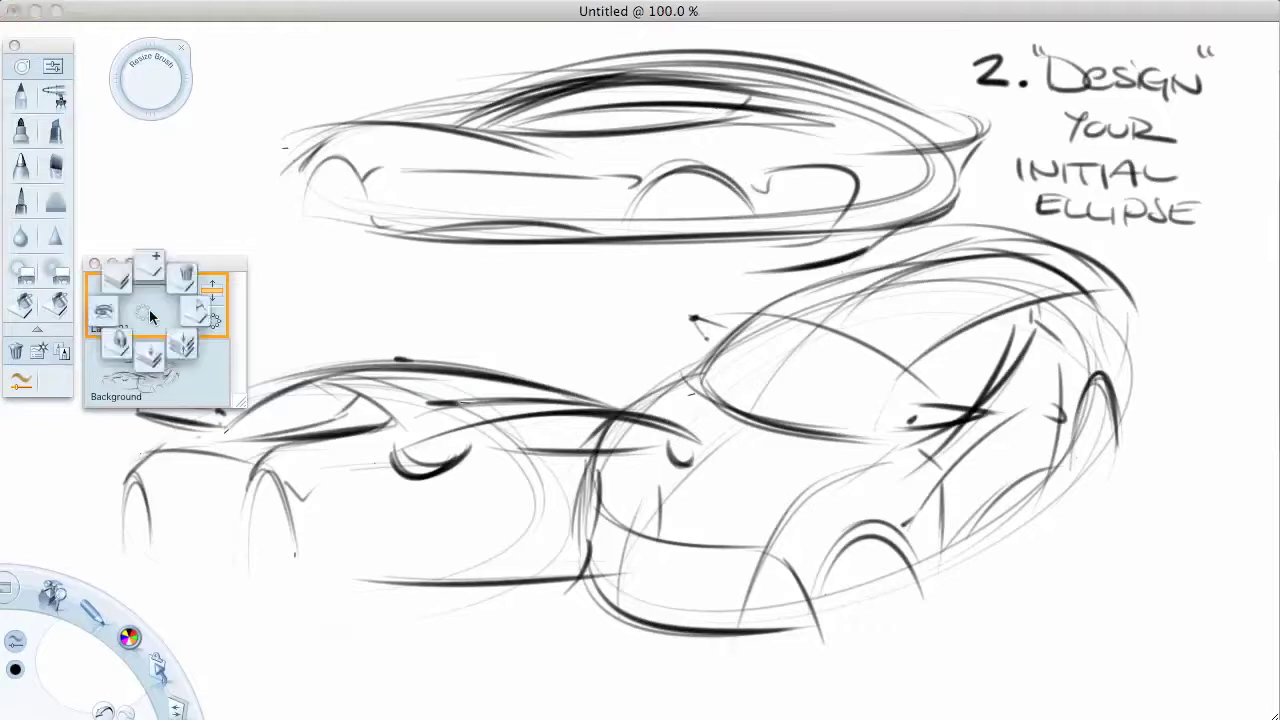
- Add another new layer for annotations and switch the brush colour to red
left_click_drag(143, 305, 143, 275)
left_click_drag(129, 637, 95, 600)
left_click_drag(164, 263, 1211, 511)
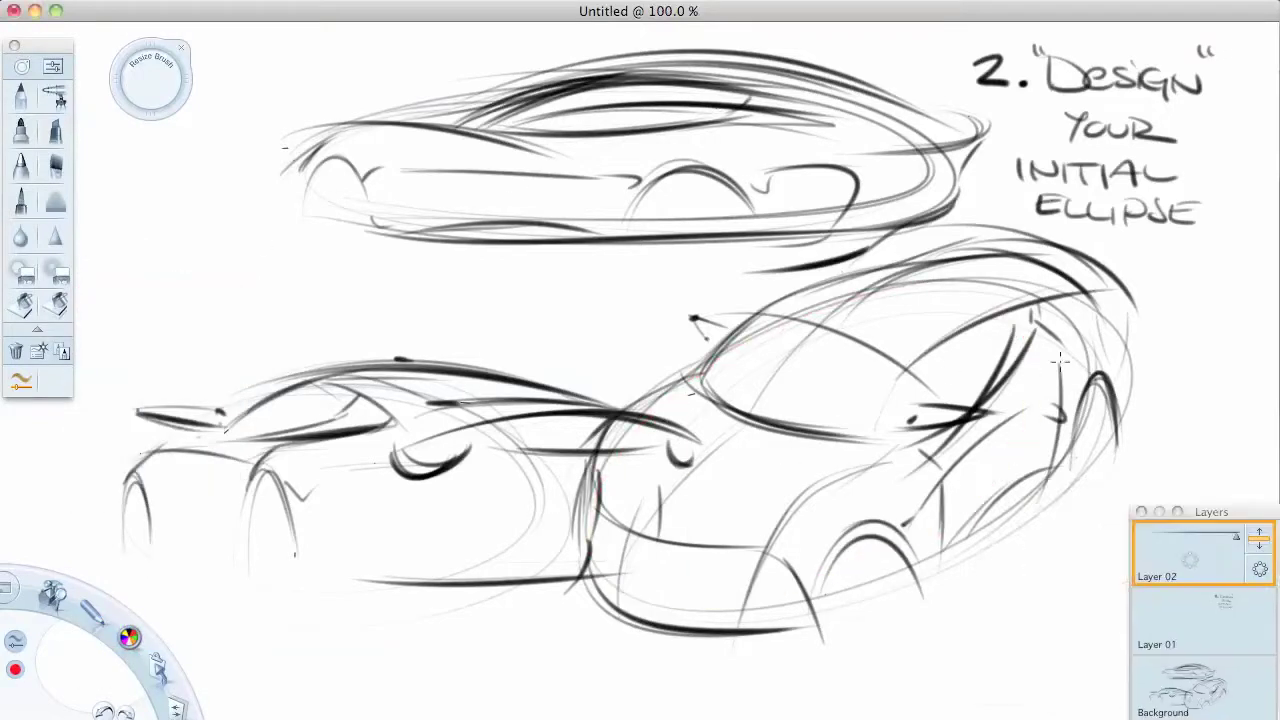
- Circle each car's ellipse in red, point arrows at them, and label 'INITIAL ELLIPSES'
left_click_drag(700, 360, 690, 375)
mouse_move(905, 140)
left_mouse_down()
mouse_move(908, 160)
mouse_move(980, 145)
left_mouse_up()
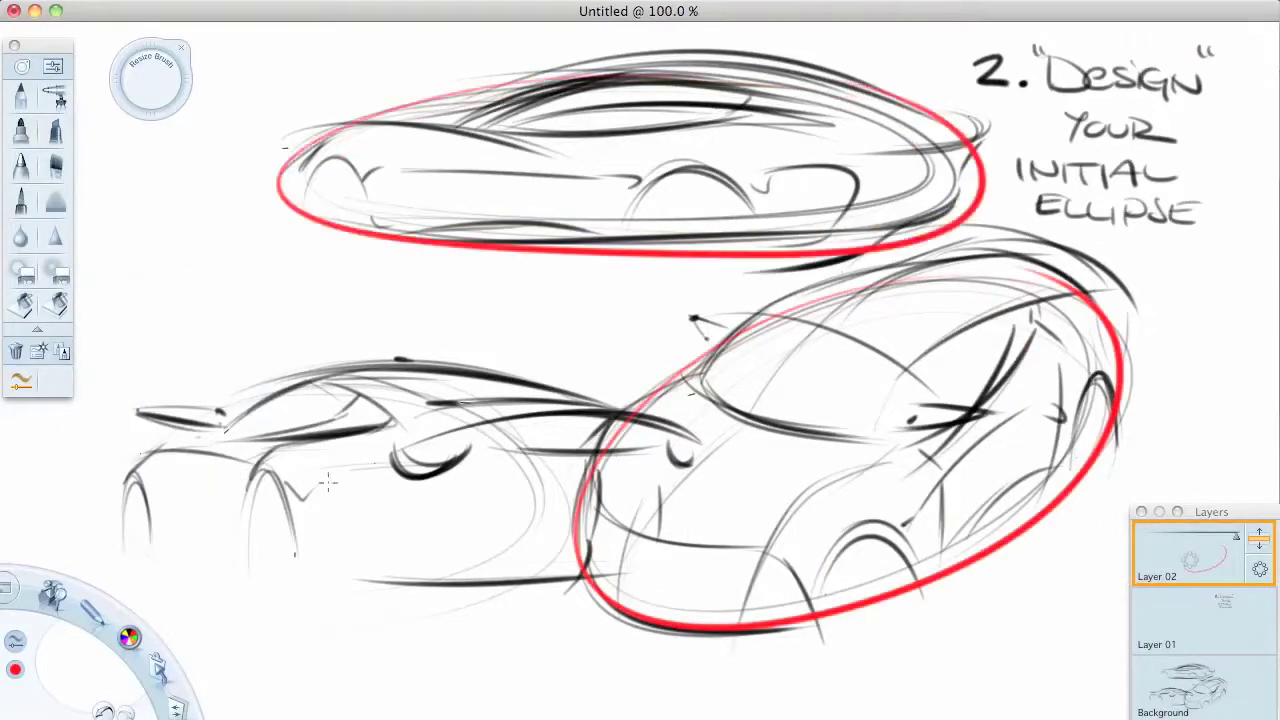
left_click_drag(660, 445, 610, 530)
mouse_move(1192, 360)
left_mouse_down()
mouse_move(1130, 410)
mouse_move(1150, 422)
left_mouse_up()
left_click_drag(166, 290, 285, 365)
left_click_drag(108, 242, 278, 188)
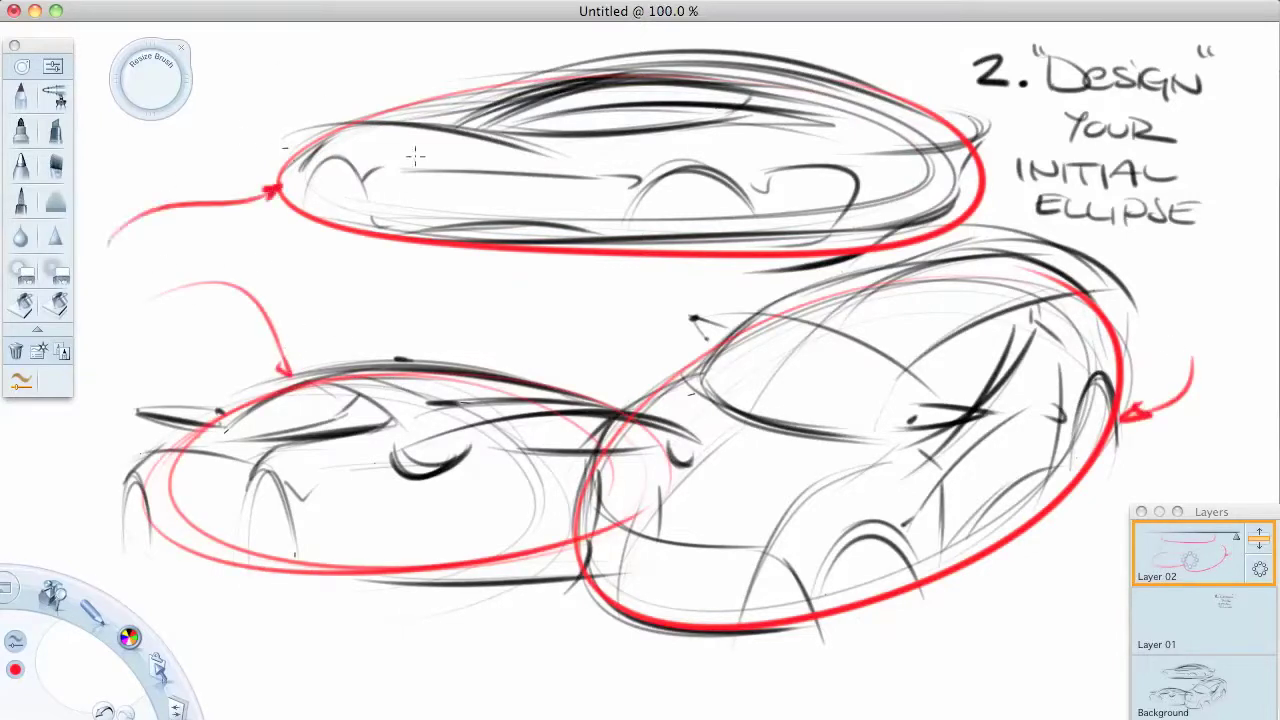
mouse_move(382, 280)
left_mouse_down()
mouse_move(428, 306)
mouse_move(536, 312)
mouse_move(472, 342)
mouse_move(584, 342)
left_mouse_up()
left_click_drag(600, 322, 580, 342)
- Add a red smiley, then delete the annotation layer and add a new empty layer
left_click_drag(655, 294, 645, 294)
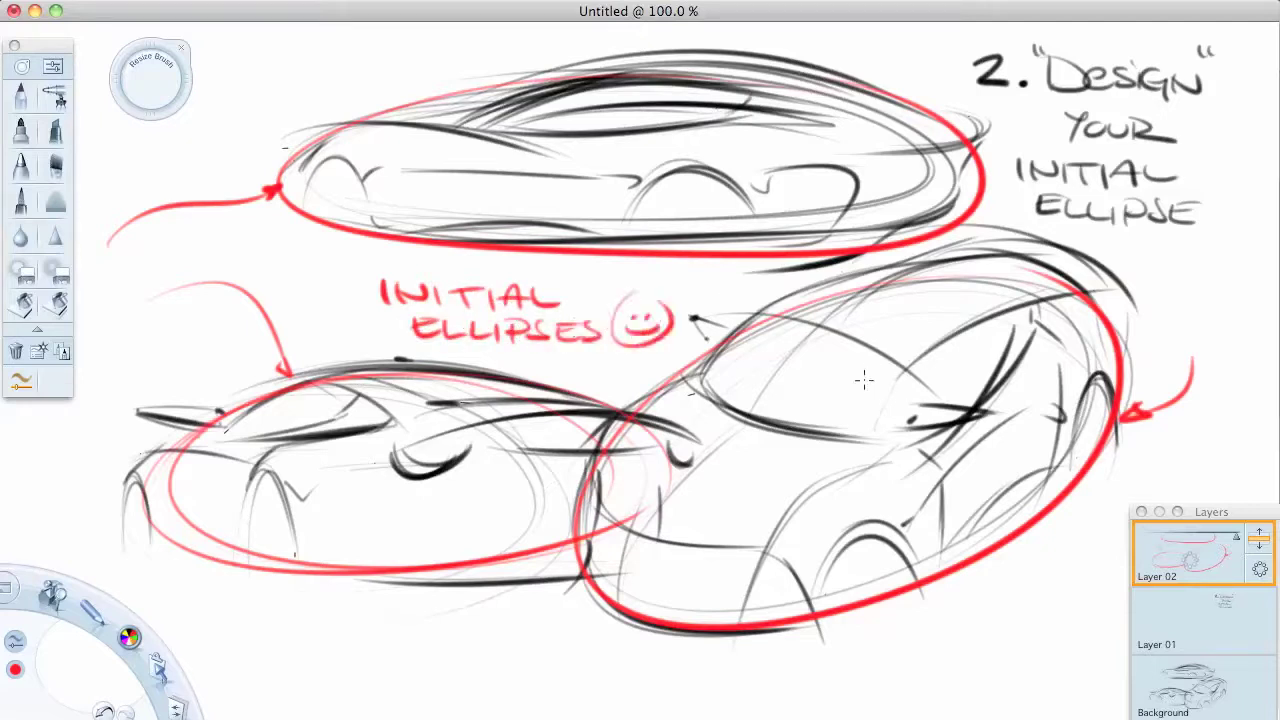
mouse_move(1190, 555)
left_mouse_down()
mouse_move(1253, 533)
mouse_move(1078, 423)
left_mouse_up()
left_click_drag(1190, 550, 1190, 500)
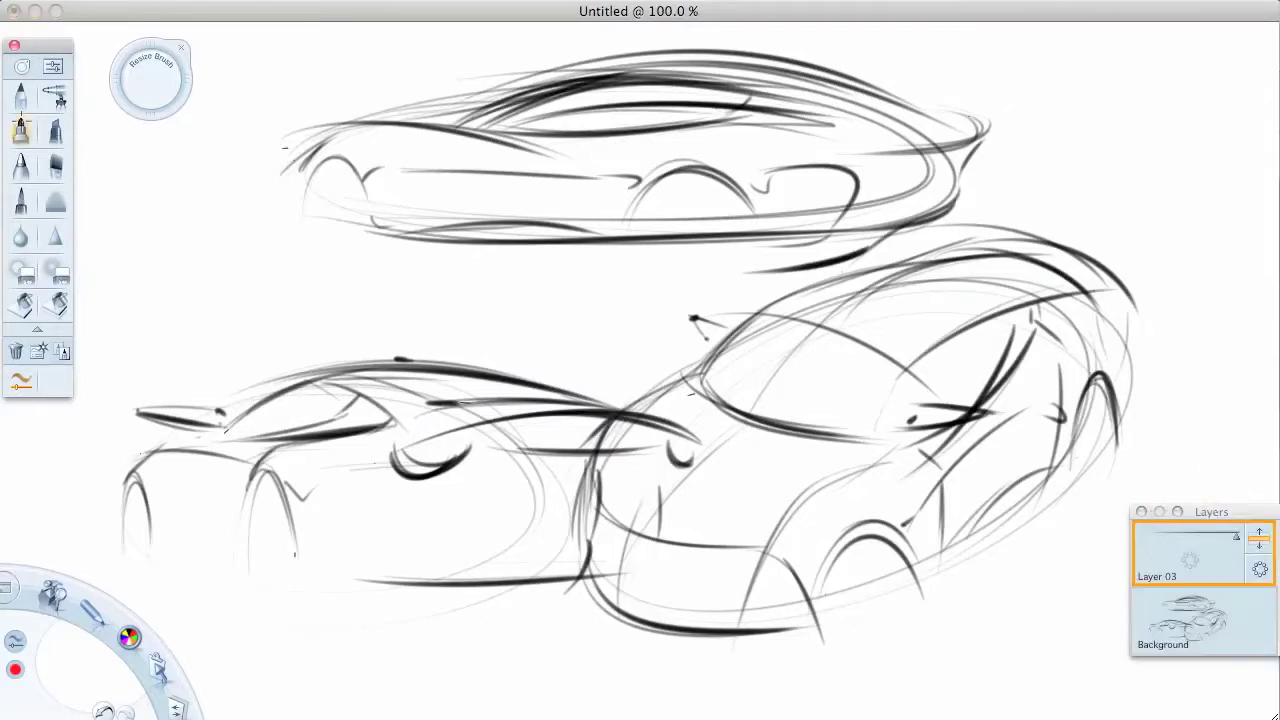
- Switch to black and draw wheels on the top and lower-right cars, undoing stray arch strokes
left_click(130, 636)
left_click_drag(346, 204, 344, 222)
left_click_drag(685, 245, 712, 236)
left_click_drag(1080, 414, 1076, 442)
left_click_drag(840, 584, 836, 604)
mouse_move(932, 606)
left_mouse_down()
mouse_move(851, 563)
mouse_move(918, 590)
left_mouse_up()
key("ctrl+z")
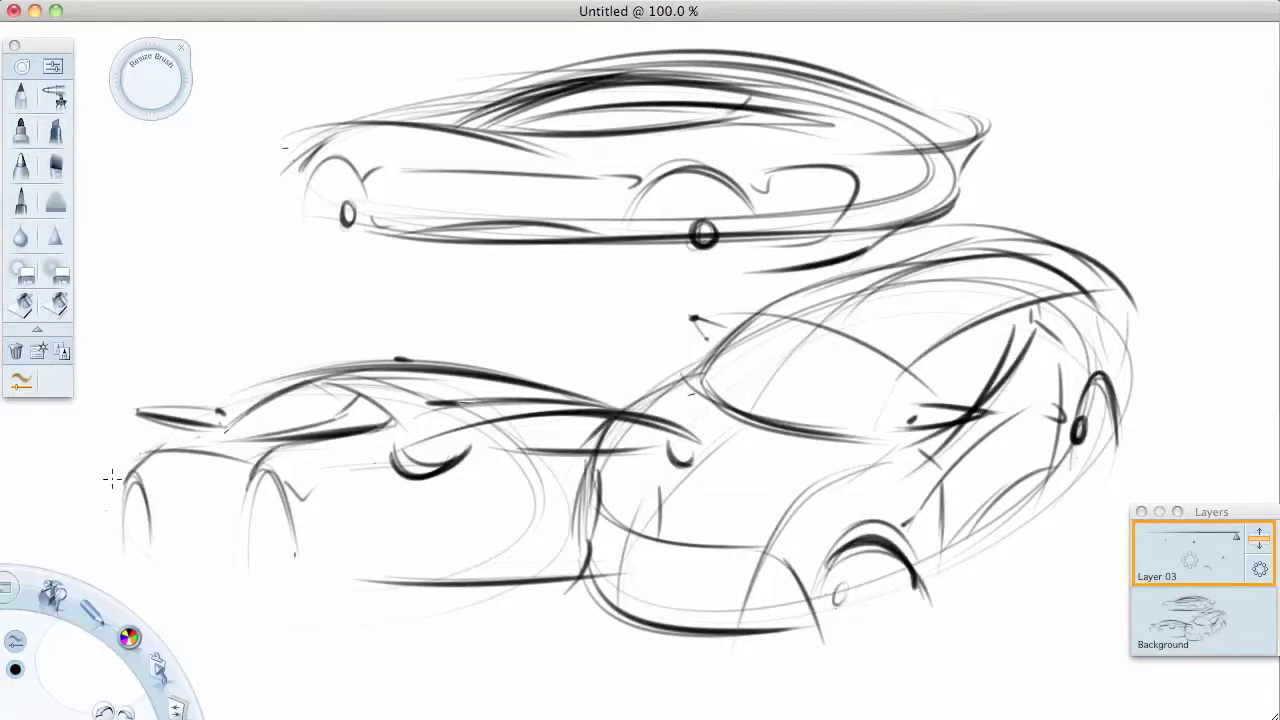
- Redraw the lower-left car's wheel arches and sketch its front and rear wheels with spokes
left_click_drag(96, 538, 150, 505)
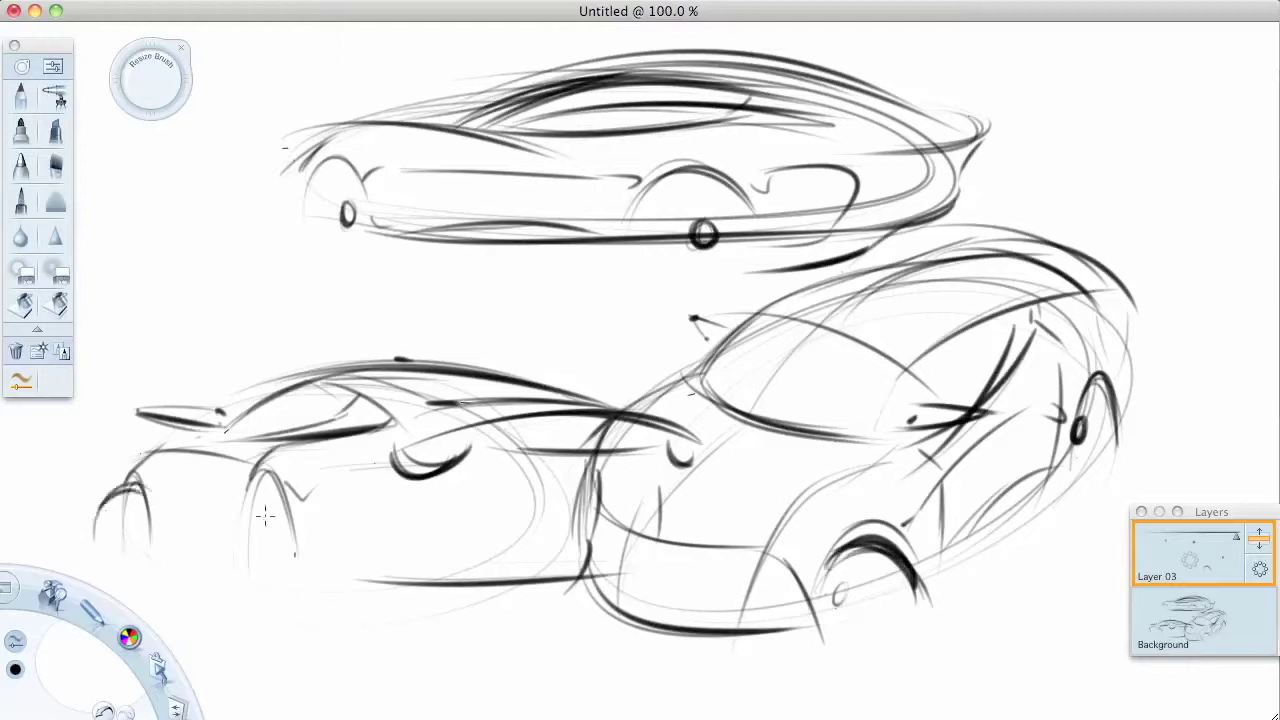
left_click_drag(241, 566, 265, 524)
left_click_drag(74, 547, 155, 545)
mouse_move(262, 570)
left_mouse_down()
mouse_move(290, 560)
mouse_move(270, 484)
mouse_move(280, 568)
left_mouse_up()
left_click_drag(280, 578, 258, 630)
mouse_move(110, 496)
left_mouse_down()
mouse_move(140, 545)
mouse_move(115, 596)
left_mouse_up()
mouse_move(78, 545)
left_mouse_down()
mouse_move(128, 545)
mouse_move(155, 565)
left_mouse_up()
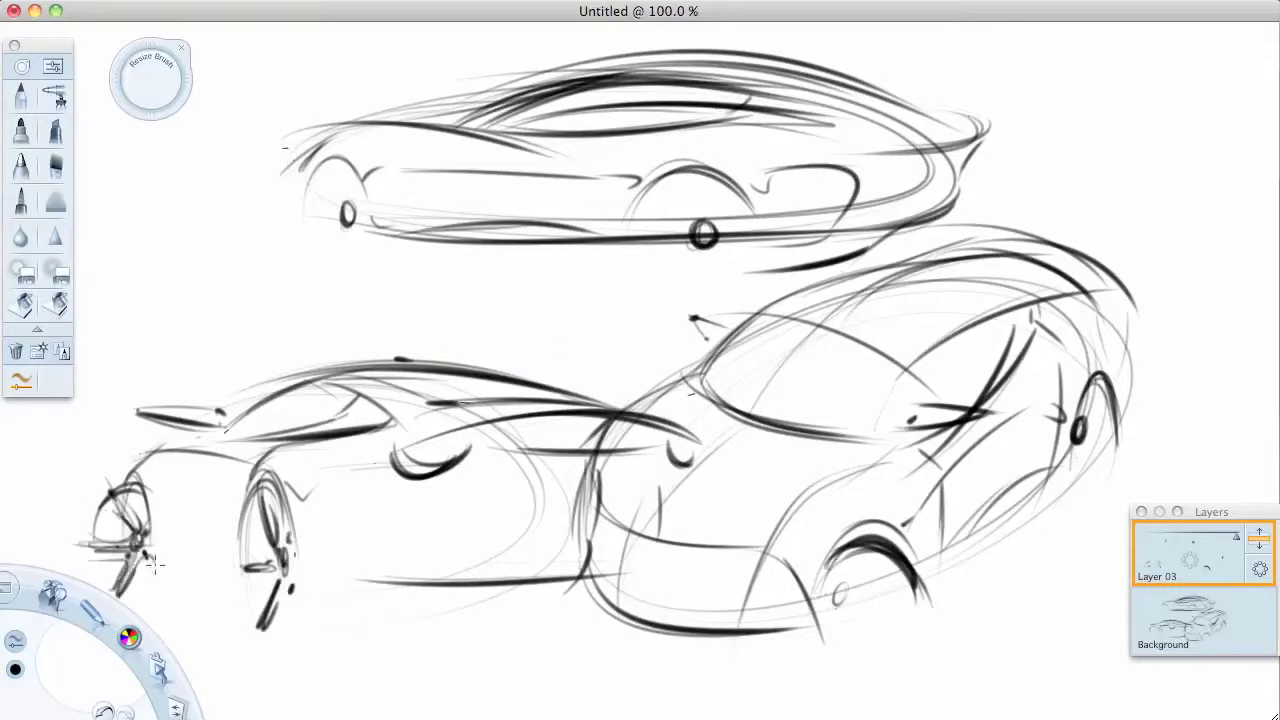
mouse_move(266, 505)
left_mouse_down()
mouse_move(248, 568)
mouse_move(286, 583)
left_mouse_up()
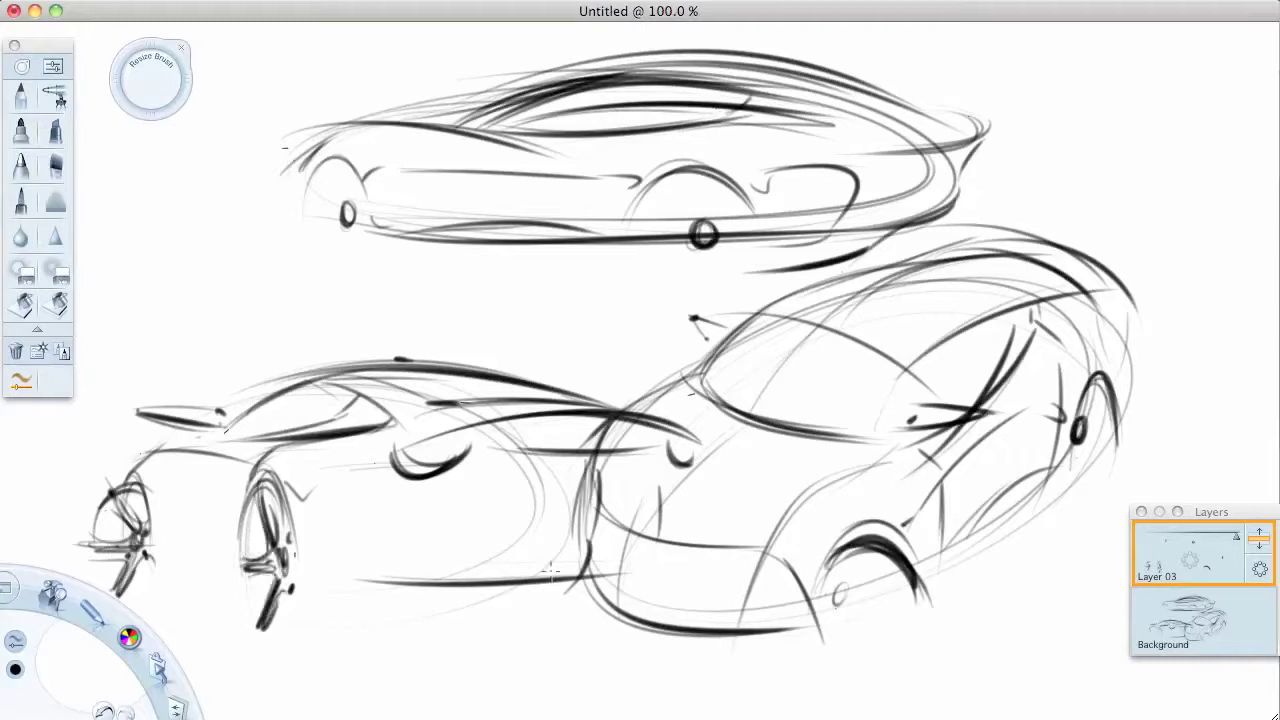
- Draw long body lines under the lower cars, undoing misplaced strokes
mouse_move(392, 582)
left_mouse_down()
mouse_move(695, 524)
mouse_move(700, 570)
left_mouse_up()
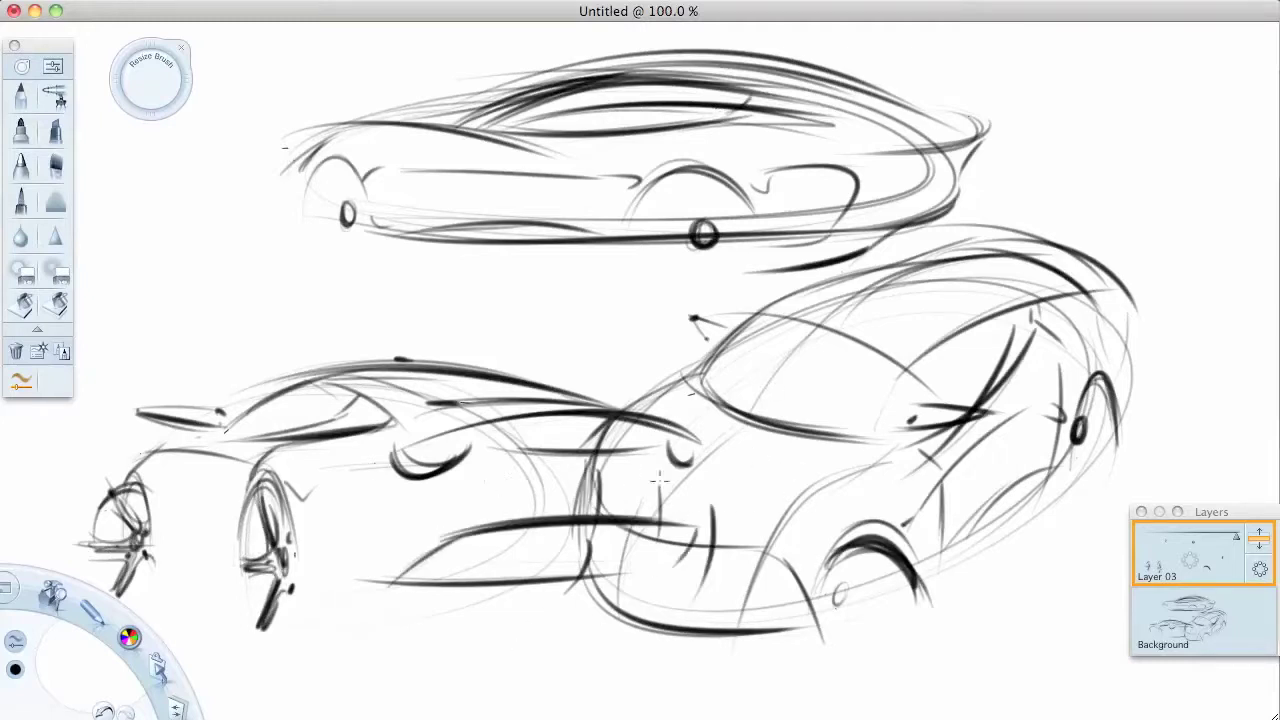
left_click_drag(300, 606, 385, 583)
key("ctrl+z")
left_click_drag(312, 612, 385, 583)
left_click_drag(196, 568, 240, 578)
key("ctrl+z")
- Sketch the left car's fender and wheel-arch strokes and begin hatching its windshield
left_click_drag(239, 485, 178, 476)
left_click_drag(312, 490, 400, 550)
key("ctrl+z")
left_click_drag(322, 560, 418, 538)
left_click_drag(366, 492, 368, 522)
left_click_drag(292, 560, 366, 527)
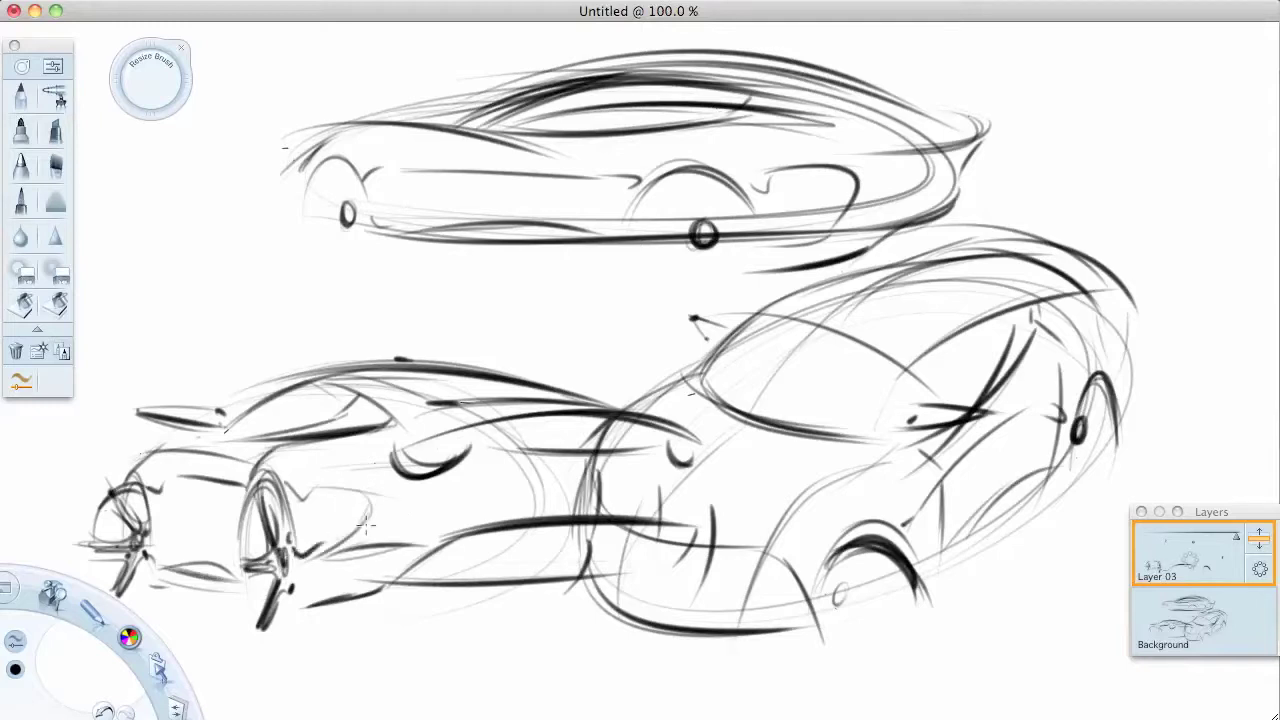
left_click_drag(286, 416, 222, 444)
- Darken the lower-left windshield hatching and draw spokes through both top-car wheels
left_click_drag(350, 416, 272, 440)
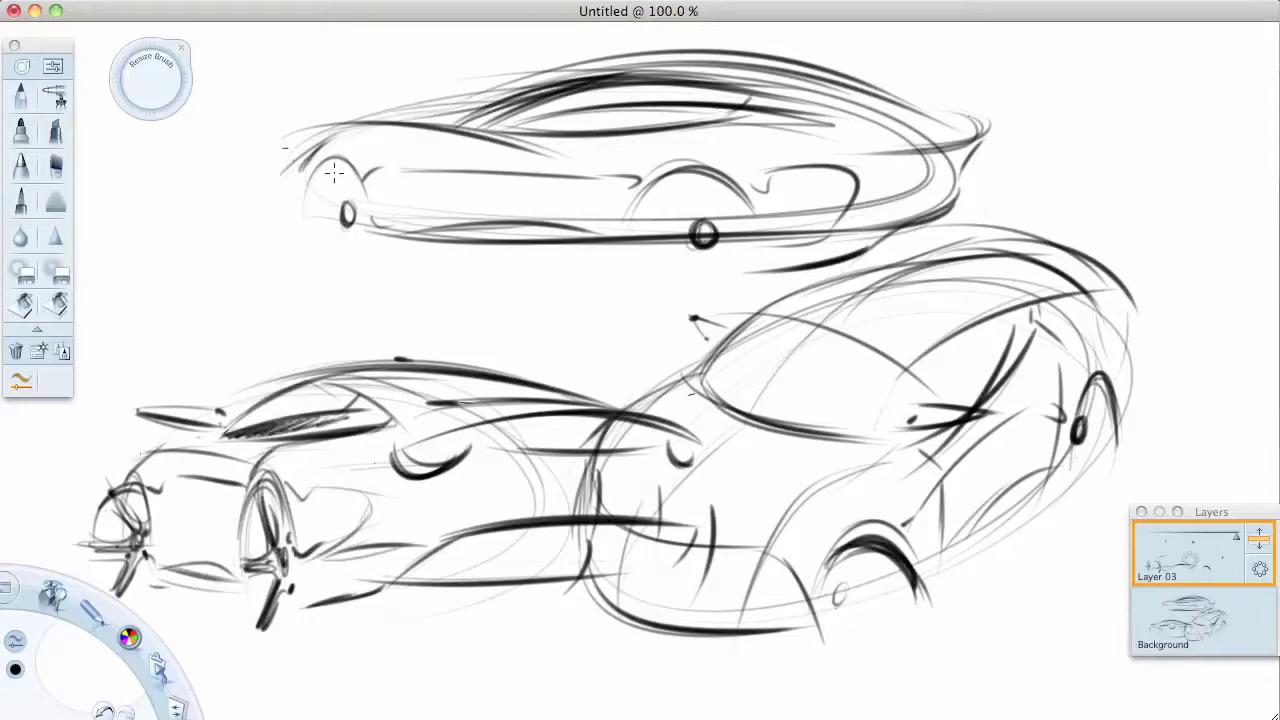
left_click_drag(324, 157, 345, 221)
left_click_drag(318, 267, 364, 196)
left_click_drag(682, 178, 700, 226)
mouse_move(616, 236)
left_mouse_down()
mouse_move(684, 244)
mouse_move(668, 294)
left_mouse_up()
left_click_drag(714, 248, 746, 270)
left_click_drag(750, 210, 718, 232)
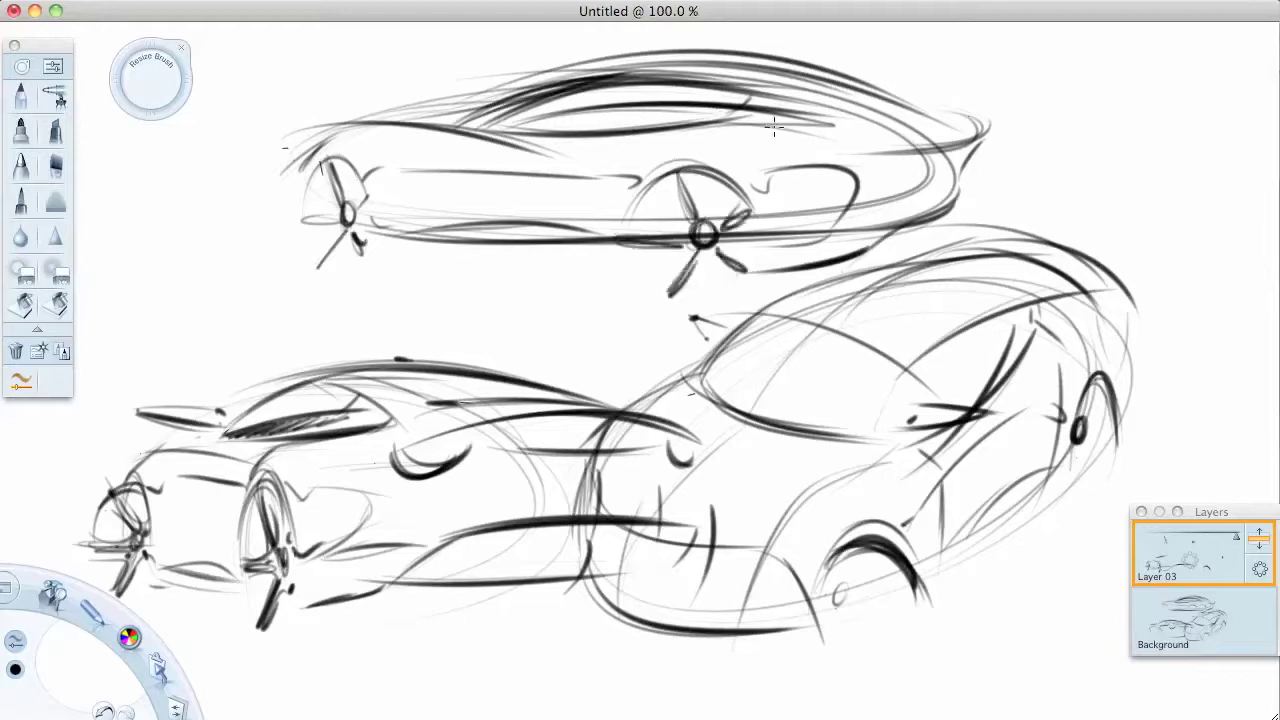
- Darken the top car's rear deck, tail and roofline, and add an underbody line
mouse_move(955, 162)
left_mouse_down()
mouse_move(850, 158)
mouse_move(952, 148)
left_mouse_up()
left_click_drag(990, 138, 978, 150)
mouse_move(742, 60)
left_mouse_down()
mouse_move(520, 95)
mouse_move(1000, 122)
left_mouse_up()
left_click_drag(400, 246, 608, 254)
key("super+z")
mouse_move(378, 250)
left_mouse_down()
mouse_move(590, 238)
mouse_move(622, 266)
left_mouse_up()
- Redraw the top car's wheel arches and hatch its side, fender and window
mouse_move(664, 174)
left_mouse_down()
mouse_move(626, 264)
mouse_move(744, 232)
left_mouse_up()
mouse_move(640, 236)
left_mouse_down()
mouse_move(710, 170)
mouse_move(750, 230)
left_mouse_up()
left_click_drag(322, 196, 366, 218)
mouse_move(318, 164)
left_mouse_down()
mouse_move(366, 204)
mouse_move(630, 218)
left_mouse_up()
left_click_drag(380, 205, 490, 172)
left_click_drag(450, 210, 640, 185)
left_click_drag(750, 230, 840, 186)
mouse_move(522, 132)
left_mouse_down()
mouse_move(586, 113)
mouse_move(705, 112)
left_mouse_up()
mouse_move(580, 126)
left_mouse_down()
mouse_move(720, 110)
mouse_move(668, 152)
mouse_move(395, 216)
left_mouse_up()
- Add door lines, darken the roofline and shade the top car's rear underside
left_click_drag(440, 132, 420, 232)
key("ctrl+z")
left_click_drag(464, 121, 614, 72)
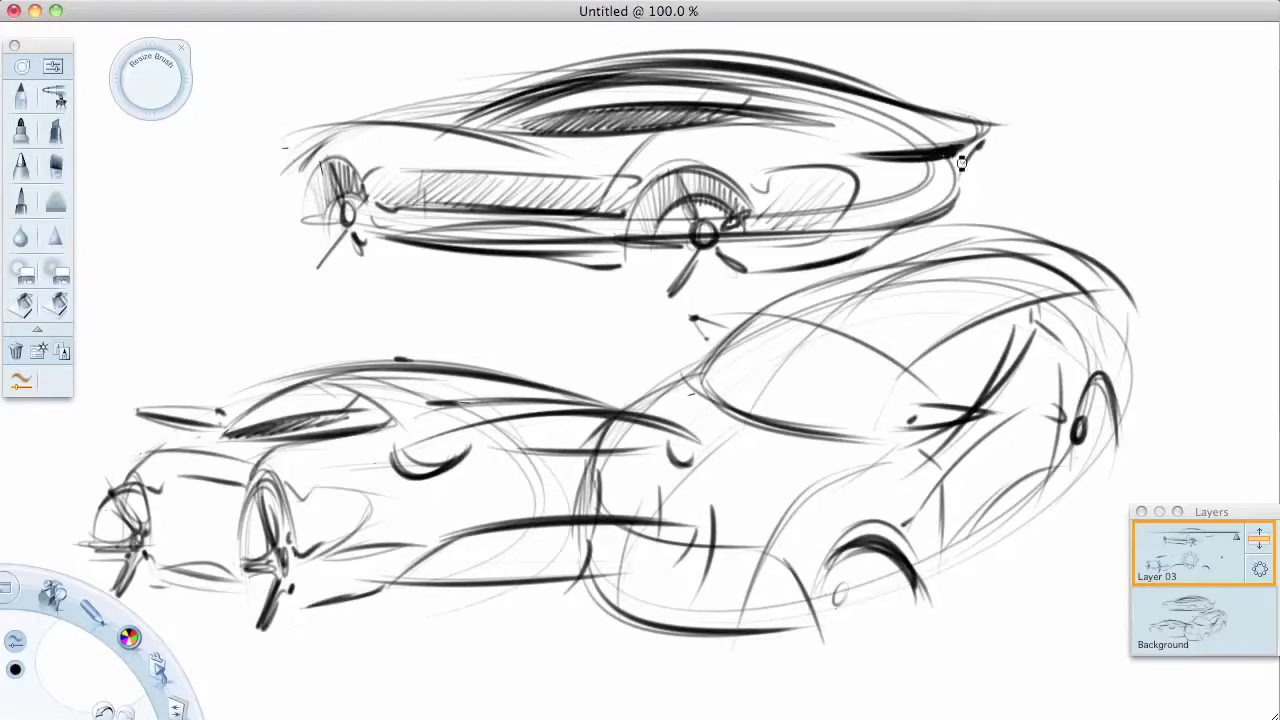
mouse_move(938, 226)
left_mouse_down()
mouse_move(866, 248)
mouse_move(944, 214)
left_mouse_up()
left_click_drag(860, 256, 940, 220)
- Draw the lower-right car's front arch, a teardrop headlight and its rear pillar stroke
left_click_drag(820, 488, 790, 538)
mouse_move(722, 562)
left_mouse_down()
mouse_move(822, 520)
mouse_move(776, 544)
left_mouse_up()
left_click_drag(822, 492, 777, 540)
left_click_drag(1106, 302, 1098, 400)
key("ctrl+z")
left_click_drag(1064, 300, 1104, 346)
- Add headlight loops, redraw the front wheel arch and curve the lower-right car's front underside
left_click_drag(995, 253, 910, 250)
key("ctrl+z")
left_click_drag(1104, 380, 1080, 480)
left_click_drag(868, 548, 845, 590)
mouse_move(850, 600)
left_mouse_down()
mouse_move(905, 604)
mouse_move(852, 655)
left_mouse_up()
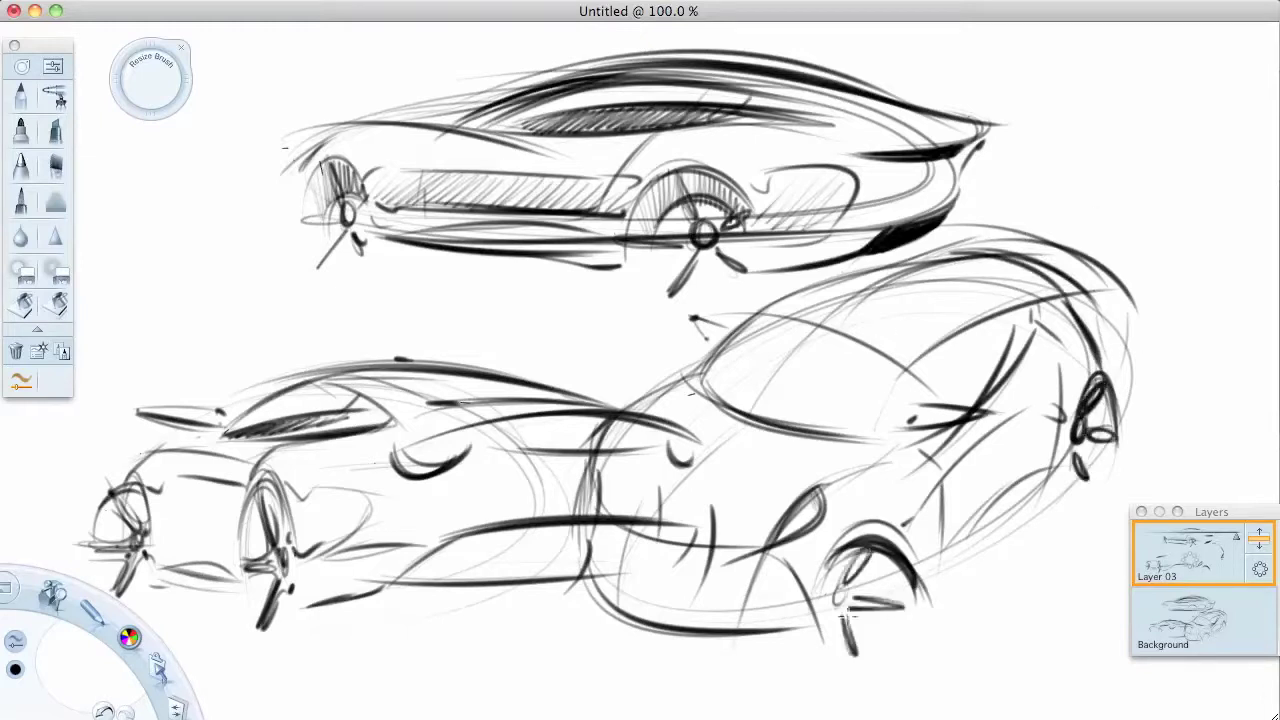
mouse_move(585, 585)
left_mouse_down()
mouse_move(771, 643)
mouse_move(828, 622)
left_mouse_up()
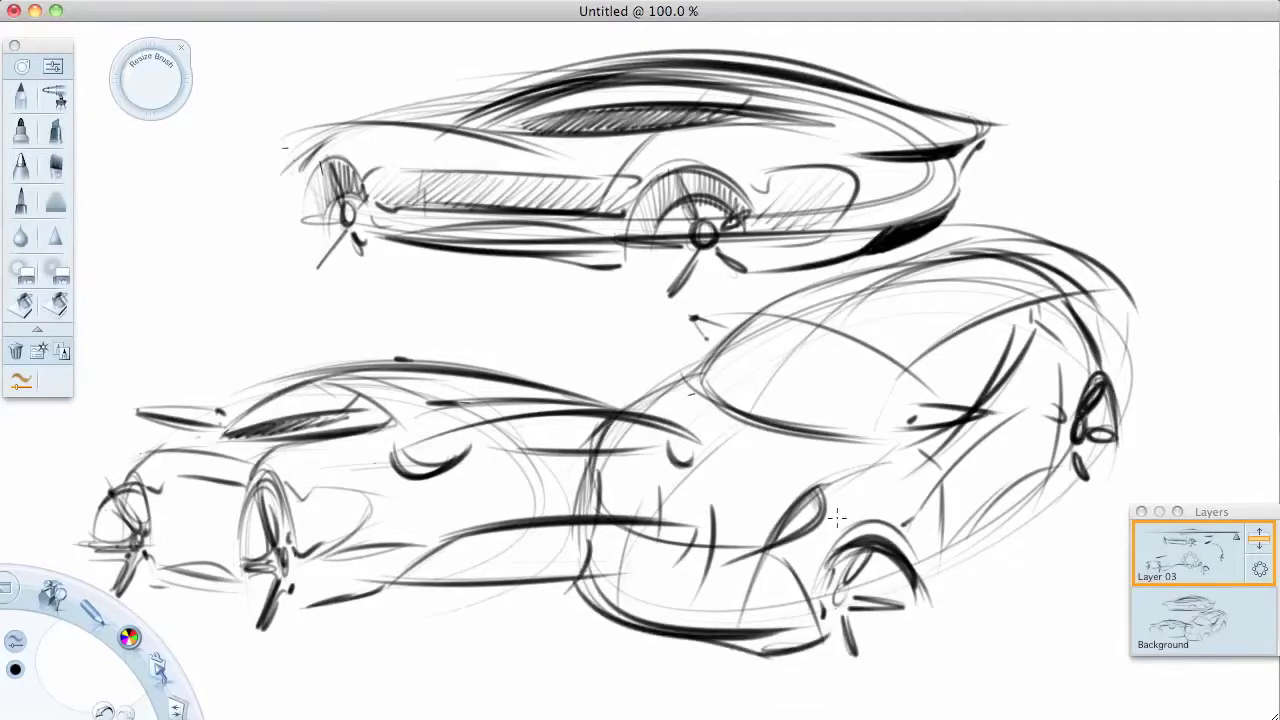
- Add the lower-right car's side line, window arc and pillar, and hatch its bumper
left_click_drag(1075, 476, 935, 600)
left_click_drag(900, 450, 1035, 305)
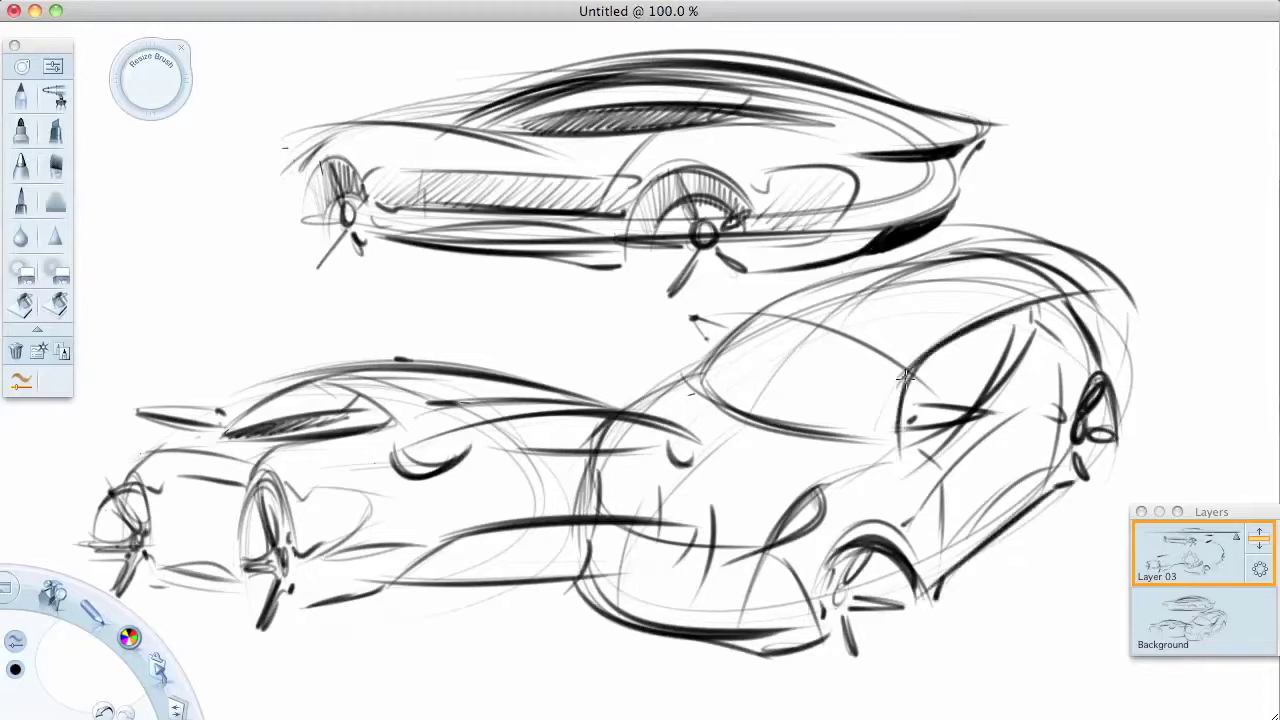
left_click_drag(918, 372, 898, 450)
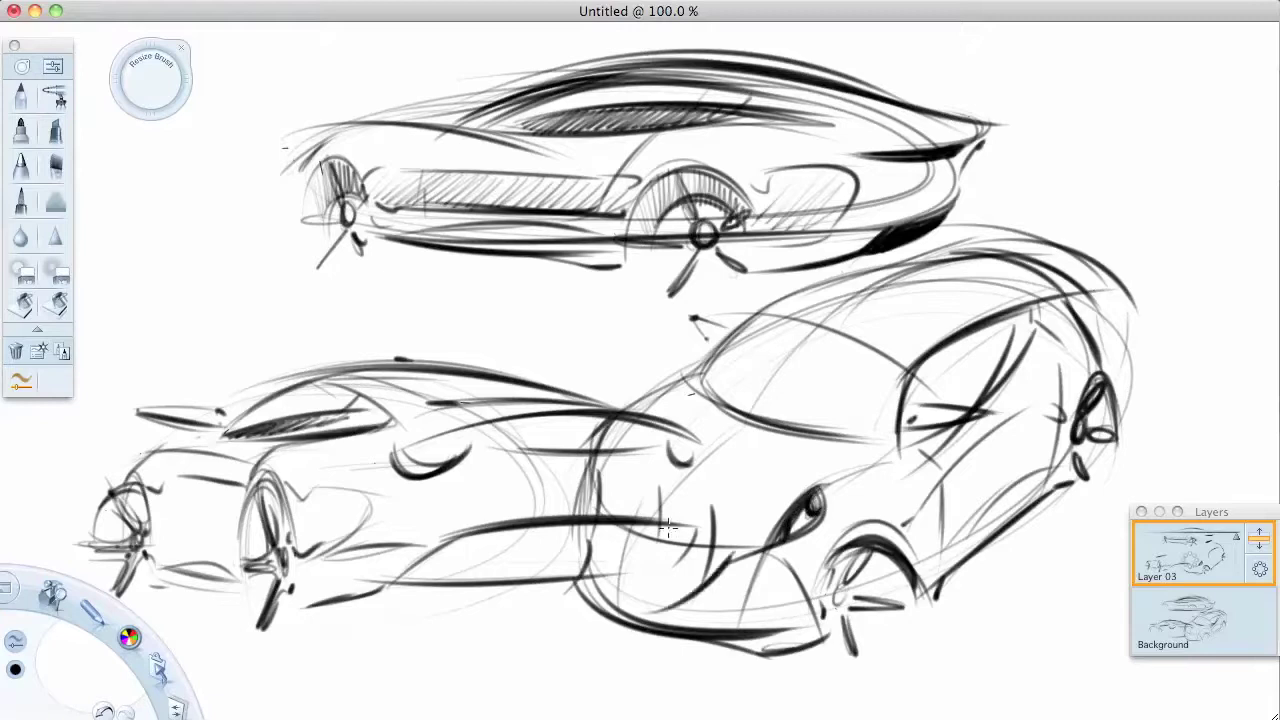
left_click_drag(586, 540, 746, 556)
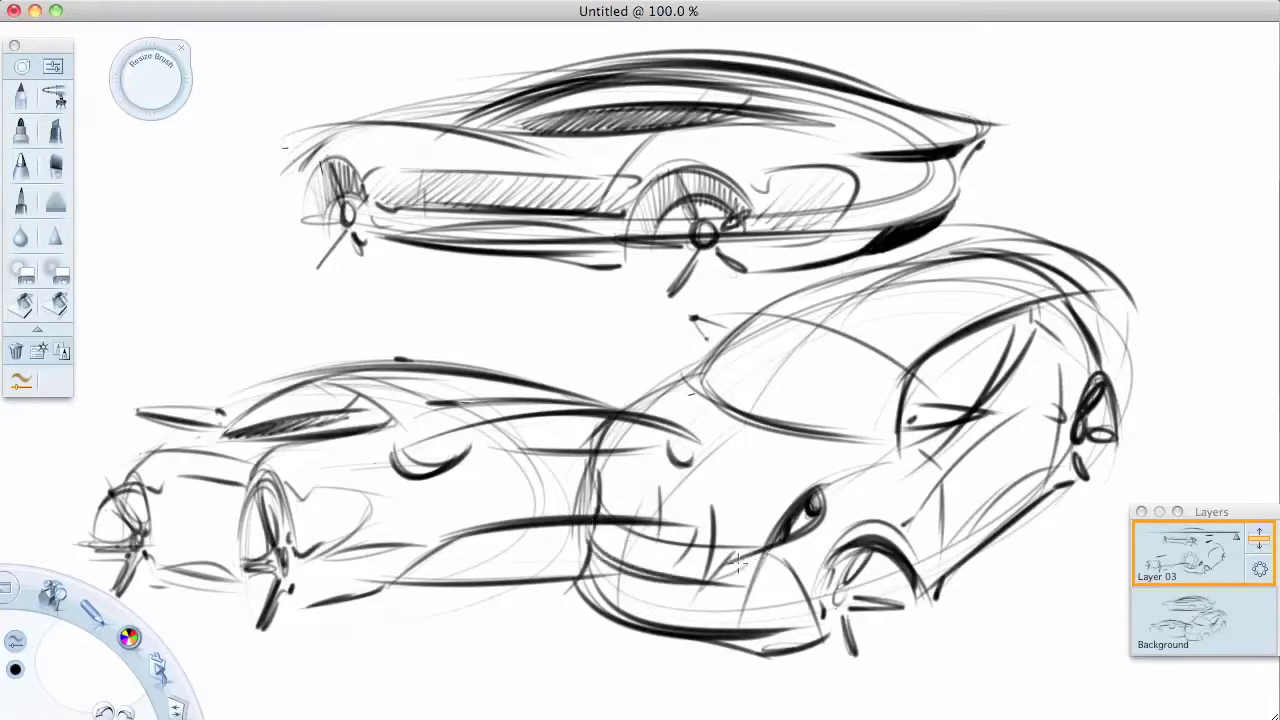
left_click_drag(594, 536, 746, 576)
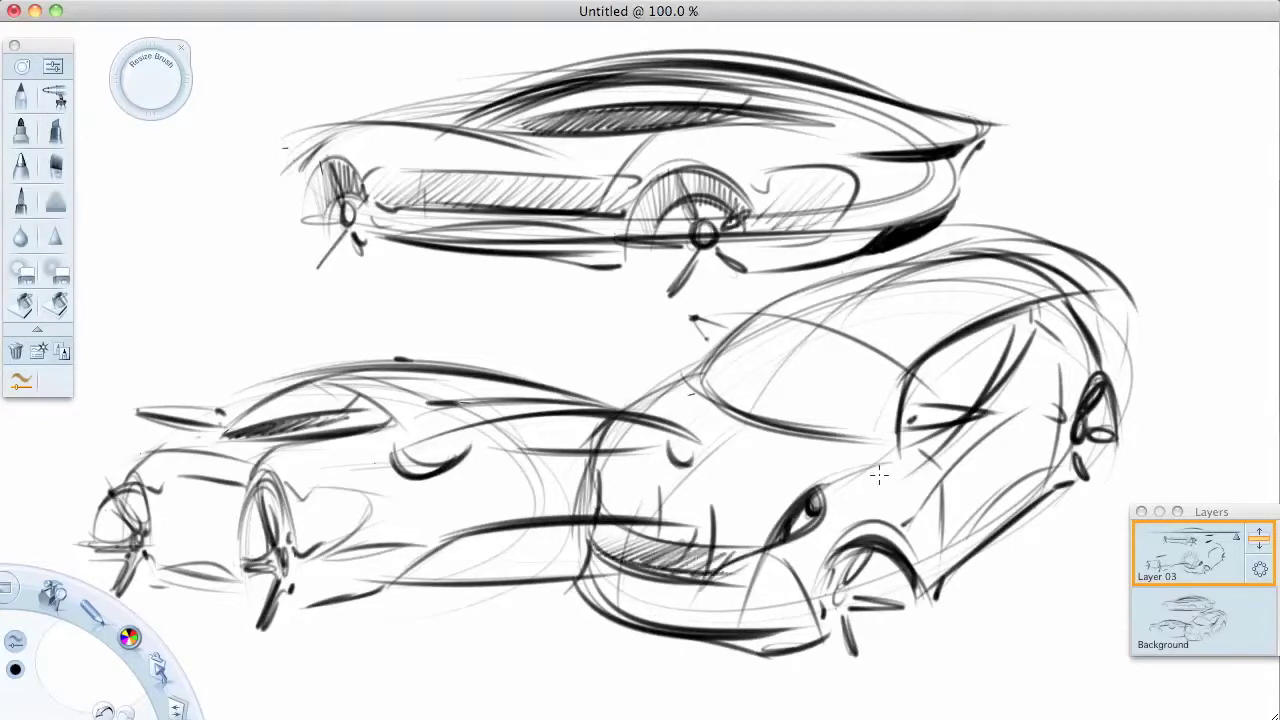
key("ctrl+z")
mouse_move(584, 534)
left_mouse_down()
mouse_move(572, 576)
mouse_move(650, 605)
mouse_move(716, 610)
left_mouse_up()
left_click_drag(660, 578, 712, 624)
- Draw small wheel hubs on both lower cars, a hood line, and hatch the left car's side
left_click_drag(440, 560, 436, 562)
left_click_drag(672, 552, 676, 550)
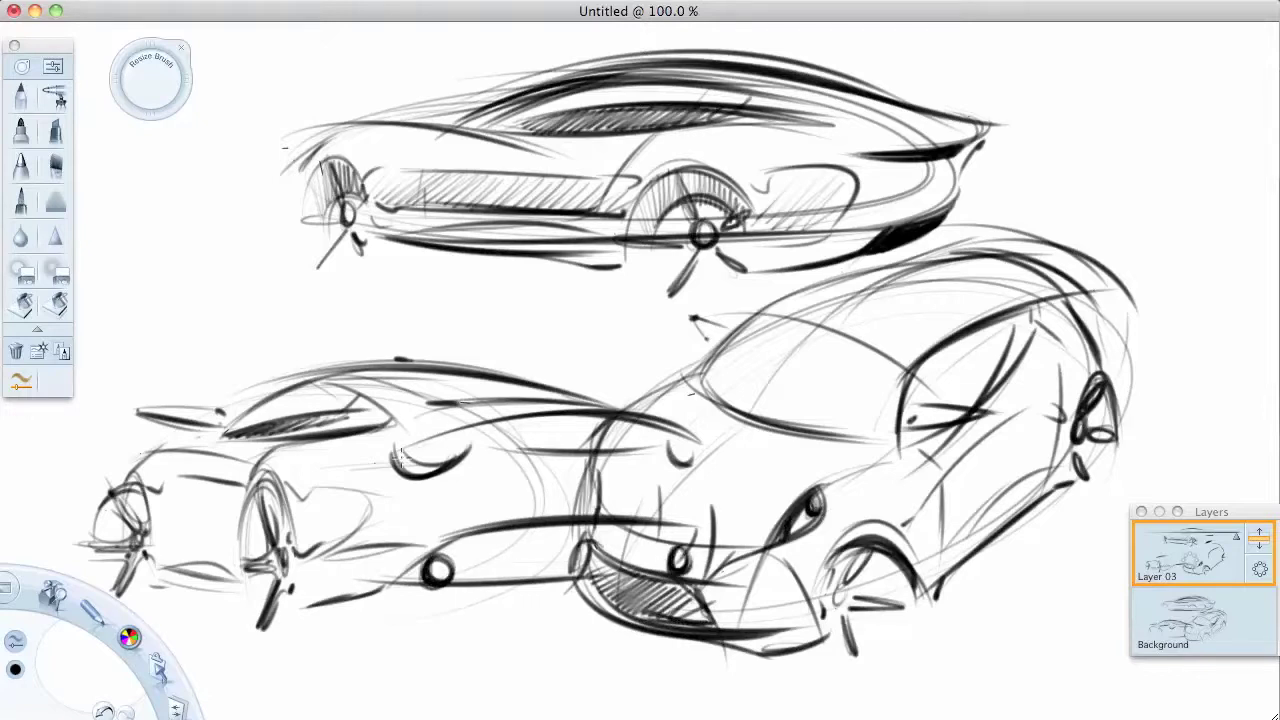
left_click_drag(440, 442, 616, 416)
mouse_move(160, 497)
left_mouse_down()
mouse_move(150, 540)
mouse_move(240, 556)
left_mouse_up()
mouse_move(150, 540)
left_mouse_down()
mouse_move(240, 486)
mouse_move(368, 494)
left_mouse_up()
left_click_drag(302, 552, 370, 506)
- Draw a long lower body line toward the right car with hatching beneath it
mouse_move(380, 590)
left_mouse_down()
mouse_move(478, 530)
mouse_move(620, 516)
left_mouse_up()
left_click_drag(462, 588, 542, 530)
key("ctrl+z")
left_click_drag(480, 560, 664, 546)
left_click_drag(470, 588, 600, 554)
left_click_drag(580, 578, 648, 554)
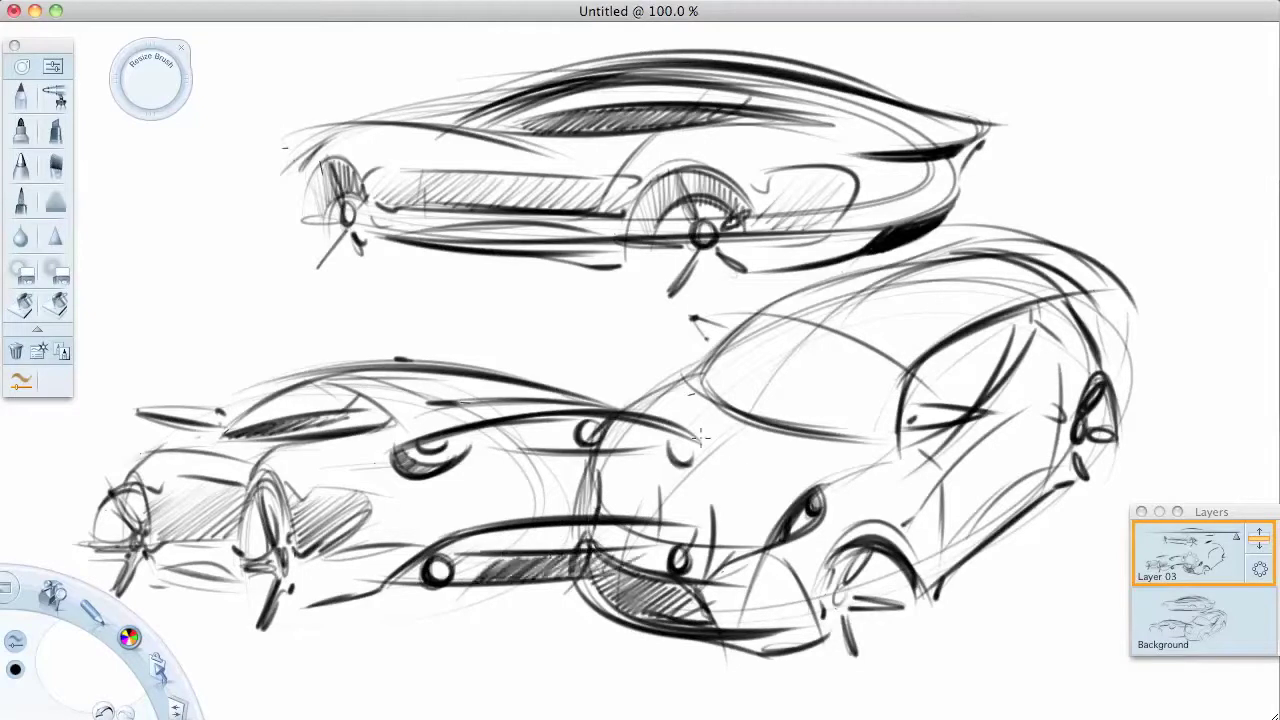
- Draw long ground lines under the lower cars
mouse_move(289, 627)
left_mouse_down()
mouse_move(368, 596)
mouse_move(652, 620)
left_mouse_up()
key("ctrl+z")
left_click_drag(386, 612, 608, 612)
left_click_drag(150, 604, 266, 574)
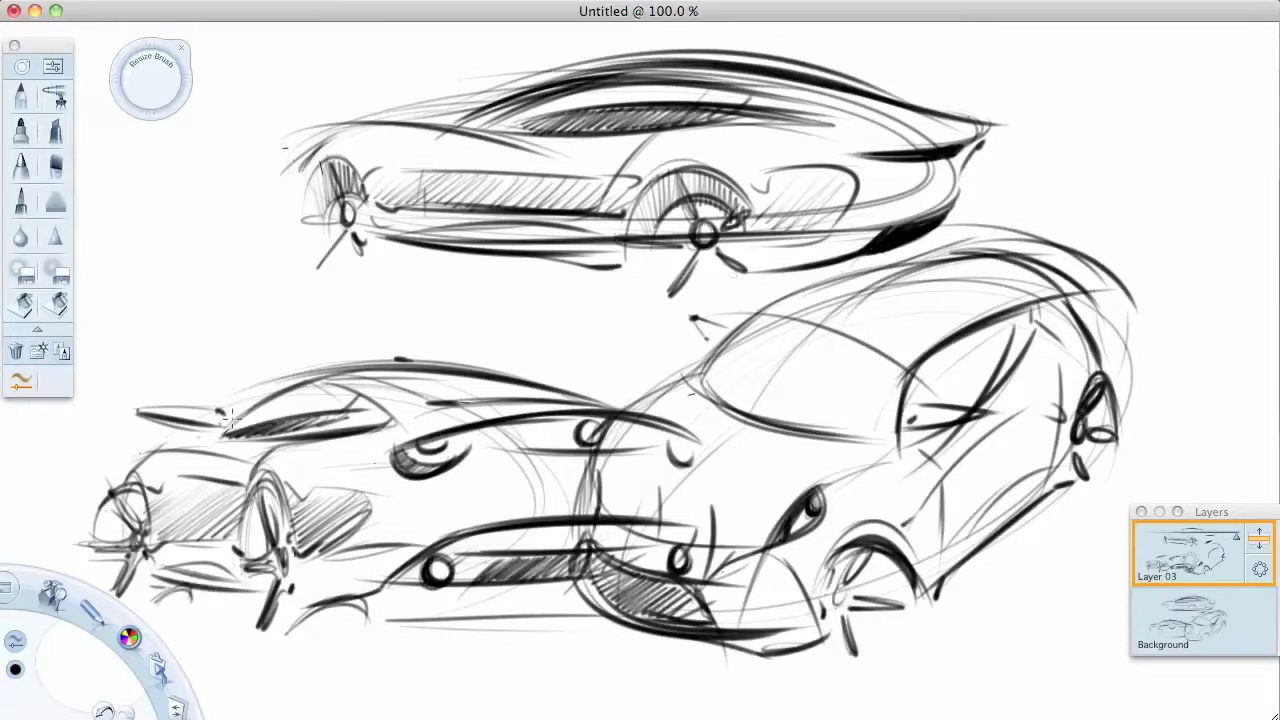
- On a new layer, hand-letter an underlined '3. DETAILS!' at the top right
left_click(1200, 532)
left_click(128, 637)
left_click(93, 603)
left_click_drag(983, 64, 990, 100)
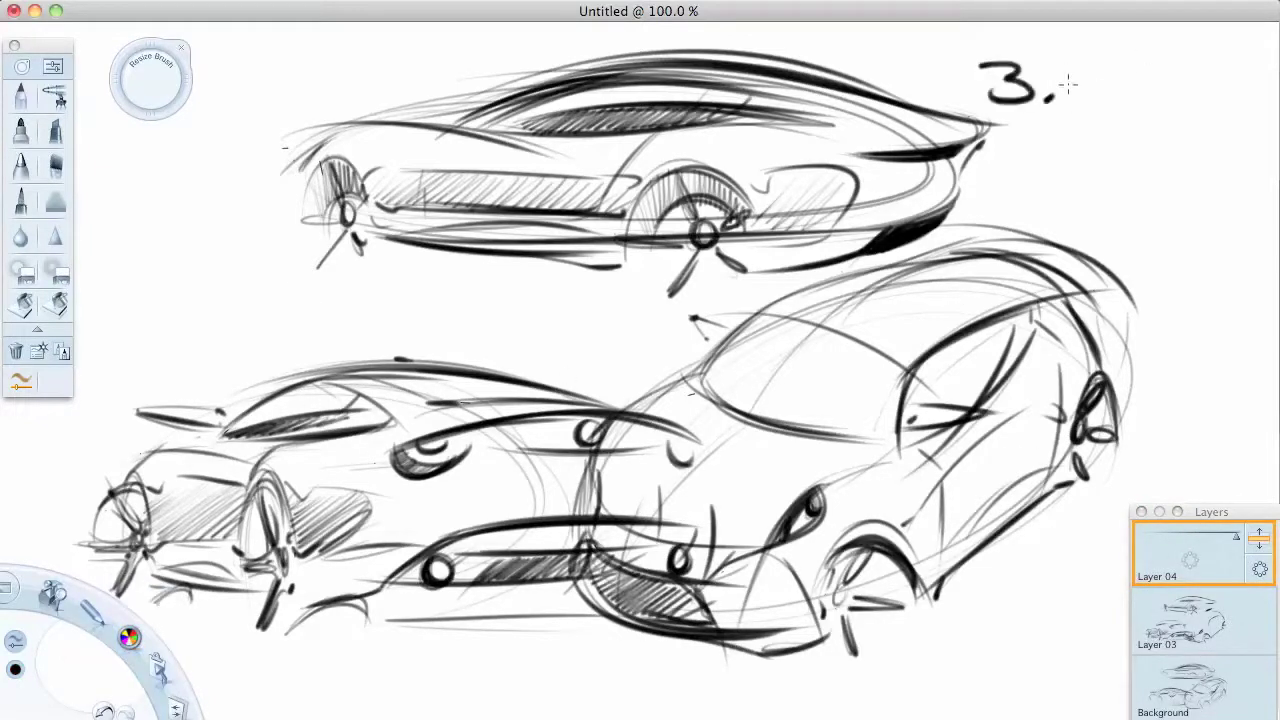
mouse_move(1068, 72)
left_mouse_down()
mouse_move(1072, 100)
mouse_move(1241, 110)
left_mouse_up()
left_click_drag(1065, 113, 1232, 113)
left_click_drag(1062, 123, 1226, 122)
- Add bold spokes to both of the top car's wheels
mouse_move(688, 184)
left_mouse_down()
mouse_move(728, 214)
mouse_move(740, 258)
mouse_move(675, 292)
left_mouse_up()
left_click_drag(692, 234, 668, 294)
left_click_drag(688, 184, 700, 230)
left_click_drag(326, 168, 346, 220)
left_click_drag(350, 226, 318, 266)
left_click_drag(364, 204, 352, 256)
left_click_drag(376, 192, 342, 236)
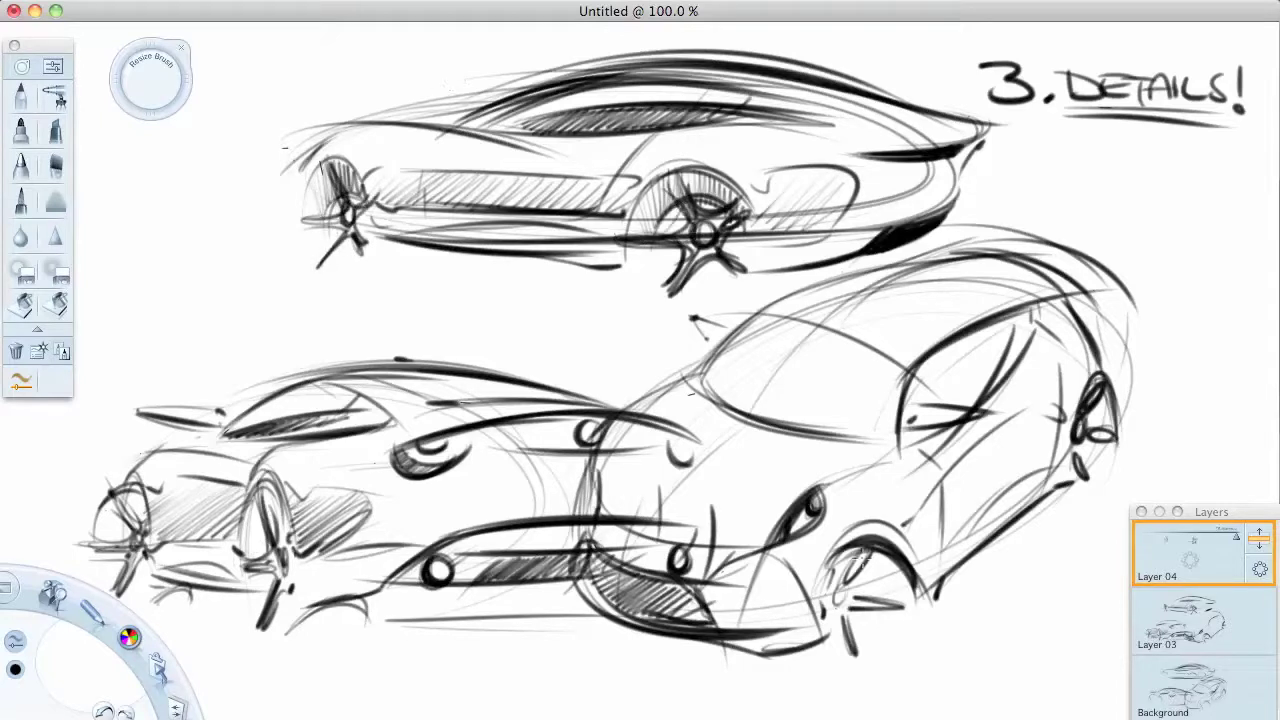
- Outline and hatch the lower-right car's windshield, then add a new layer
mouse_move(716, 366)
left_mouse_down()
mouse_move(837, 372)
mouse_move(902, 397)
left_mouse_up()
left_click_drag(722, 386, 776, 404)
mouse_move(760, 392)
left_mouse_down()
mouse_move(838, 430)
mouse_move(890, 436)
left_mouse_up()
left_click(1190, 562)
- Merge all layers into Background, add a blank Layer 06, and hide Background
left_click(1196, 565)
left_click(1160, 600)
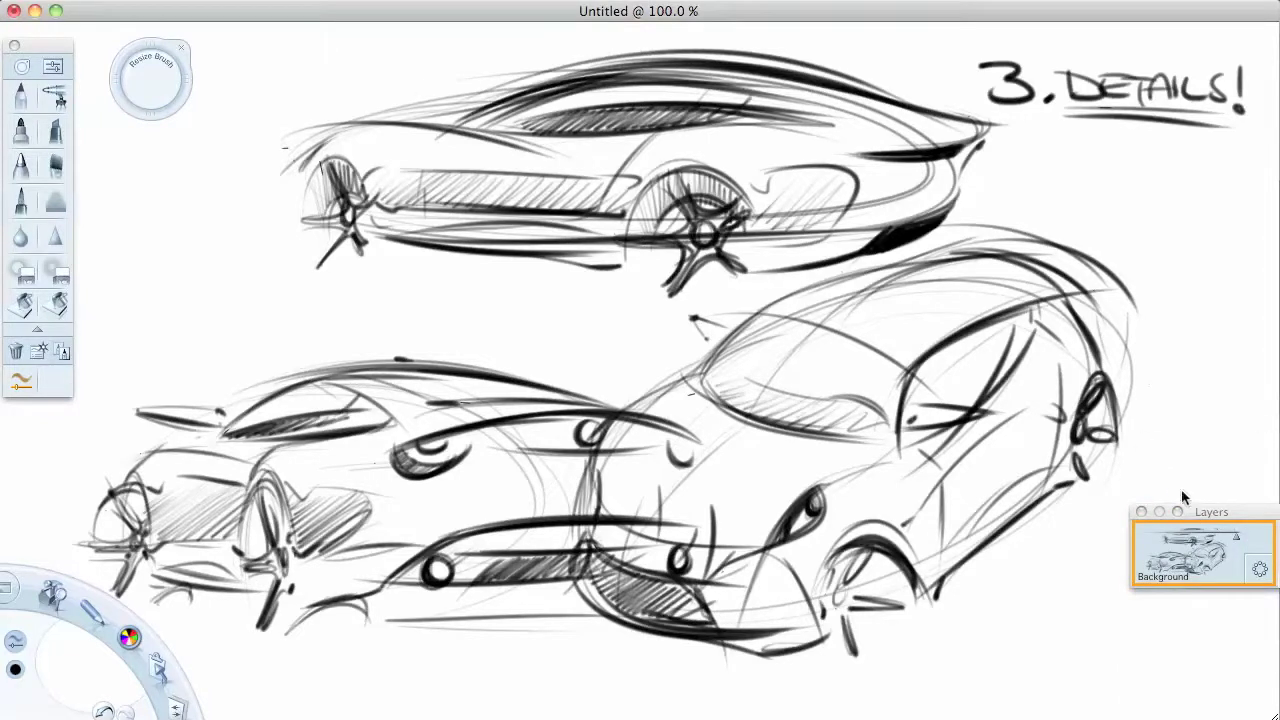
left_click(1190, 562)
left_click(1192, 626)
left_click_drag(1192, 626, 1150, 626)
- Hand-letter 'THANK YOU FOR WATCHING!' in red across the canvas
left_click_drag(468, 212, 470, 268)
left_click_drag(404, 210, 540, 212)
mouse_move(514, 270)
left_mouse_down()
mouse_move(658, 250)
mouse_move(805, 258)
left_mouse_up()
left_click_drag(526, 305, 540, 390)
left_click_drag(582, 335, 682, 330)
mouse_move(520, 398)
left_mouse_down()
mouse_move(608, 434)
mouse_move(725, 440)
left_mouse_up()
mouse_move(406, 484)
left_mouse_down()
mouse_move(762, 522)
mouse_move(818, 478)
left_mouse_up()
left_click_drag(870, 488, 858, 557)
left_click_drag(907, 455, 904, 512)
left_click_drag(905, 530, 915, 532)
- Draw a smiley face to the right of the message
left_click_drag(957, 174, 1062, 172)
left_click_drag(952, 228, 972, 222)
left_click_drag(1002, 228, 1028, 222)
left_click_drag(942, 258, 1030, 262)
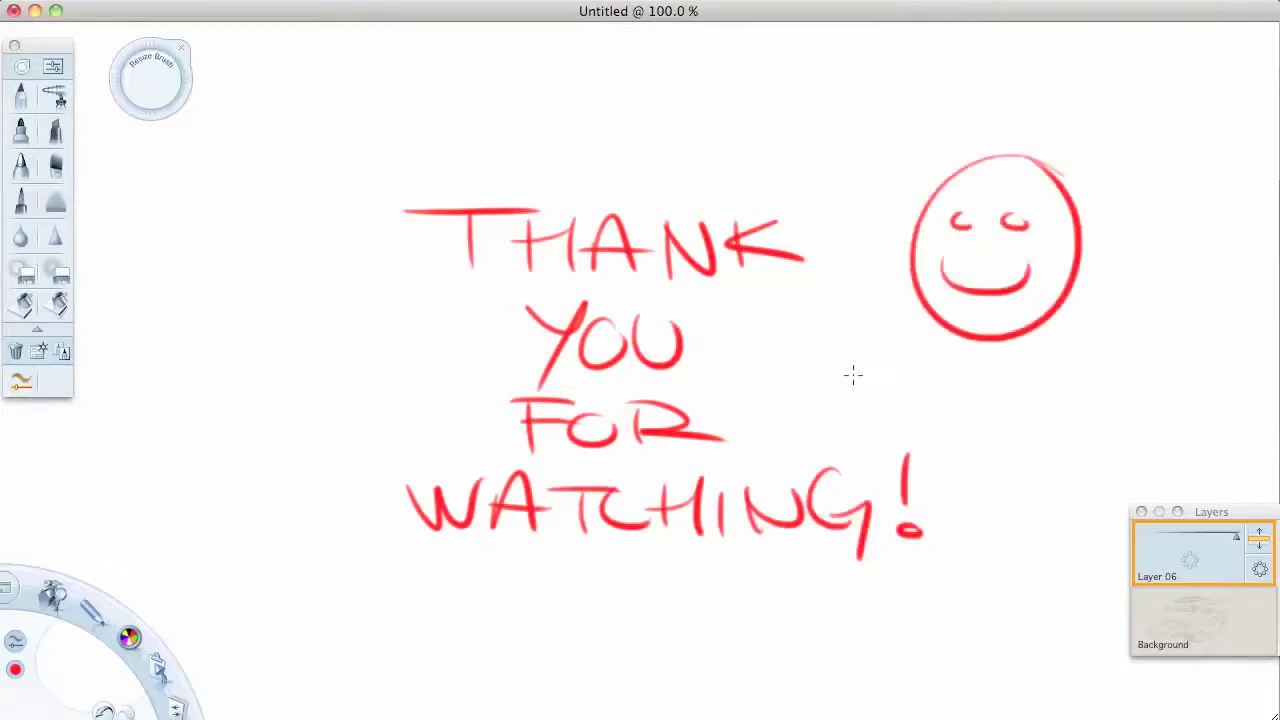